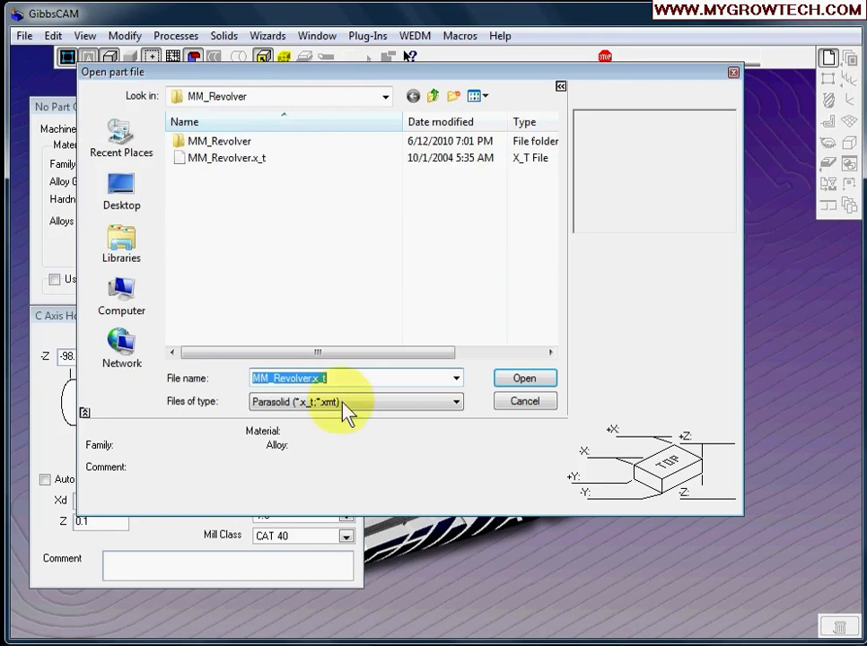
Step: Open the Parasolid file MM_Revolver.x_t from the MM_Revolver folder
click(348, 403)
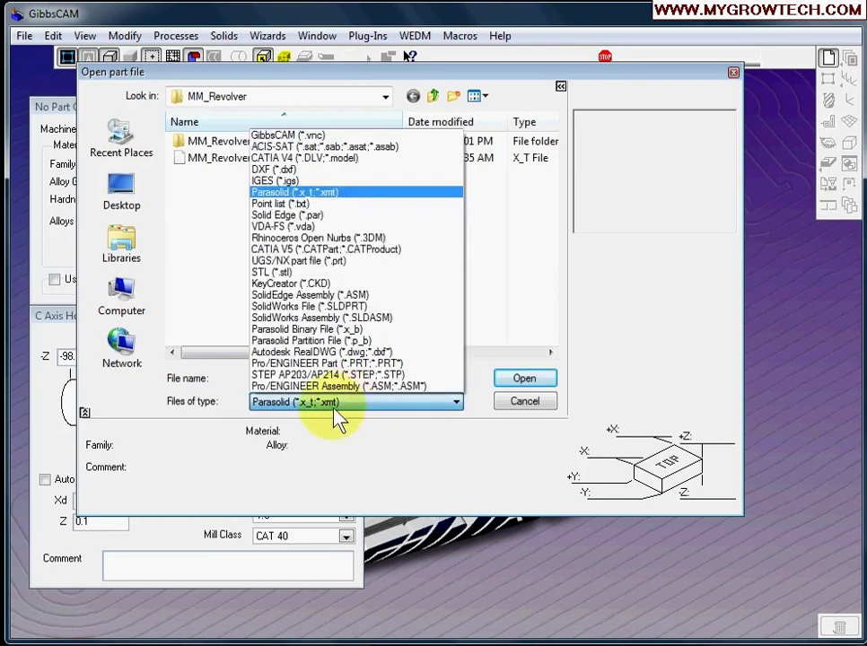
click(287, 192)
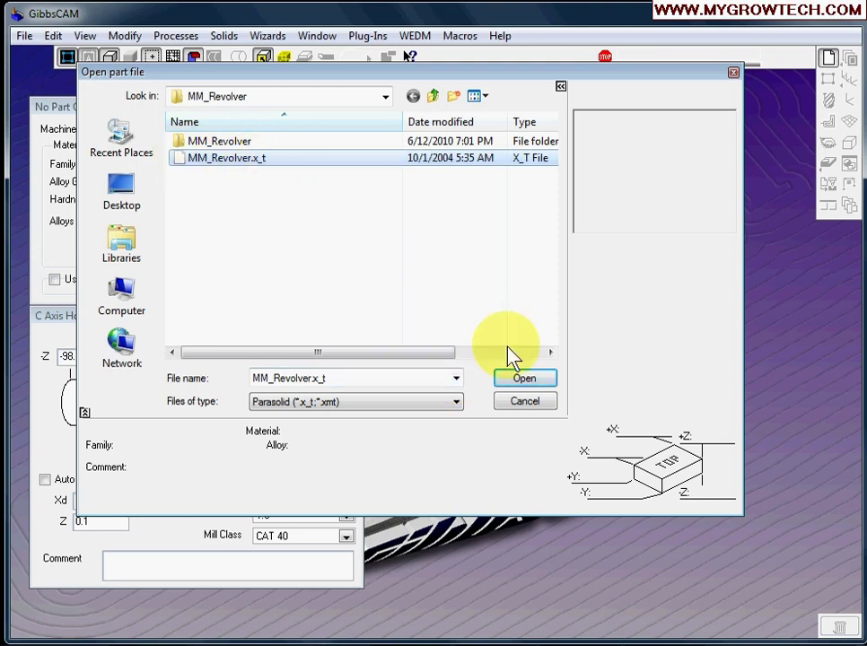
click(536, 383)
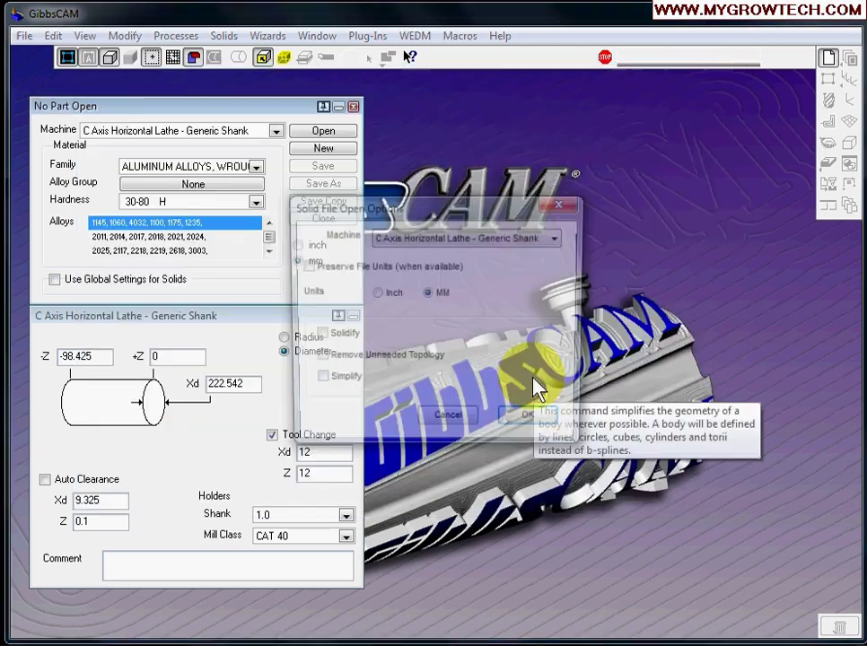
Step: Import the solid for the C Axis Horizontal Lathe - Generic Shank machine in MM units, and deselect it
drag(447, 208, 435, 146)
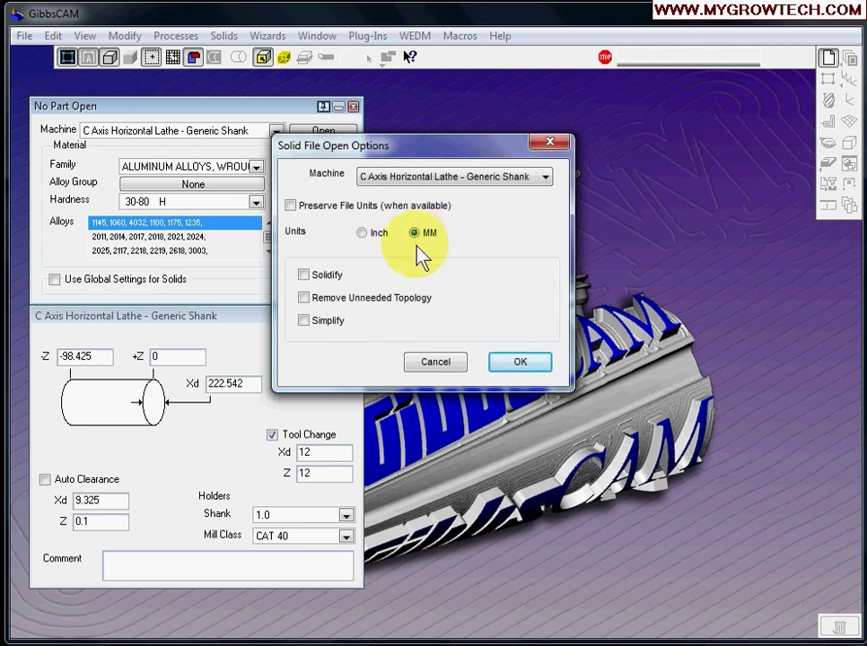
click(535, 178)
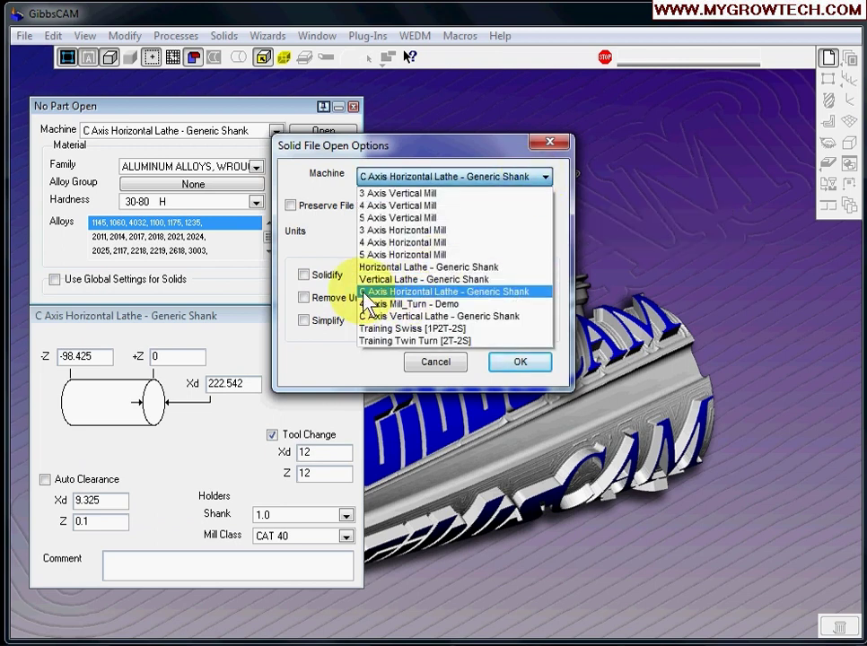
click(440, 293)
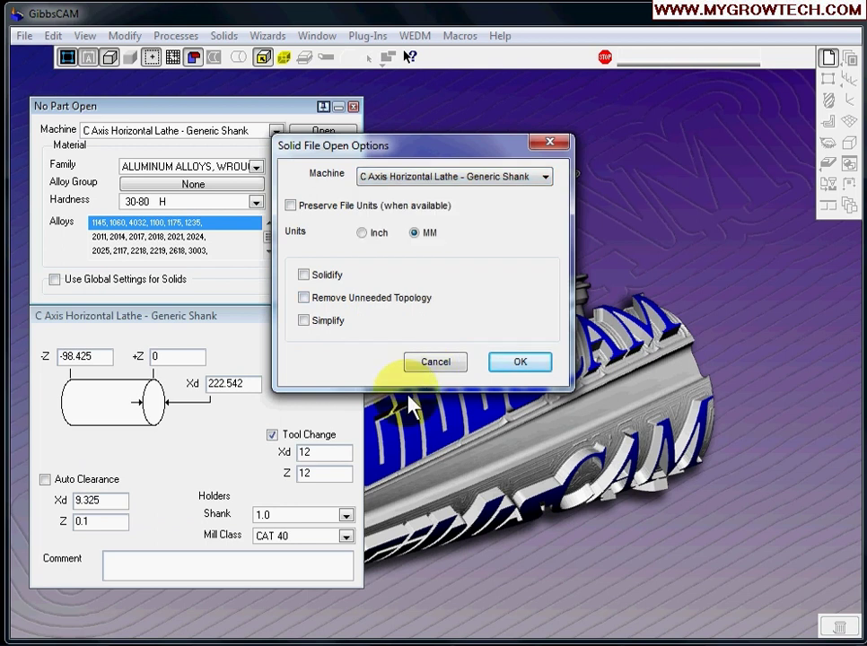
click(526, 366)
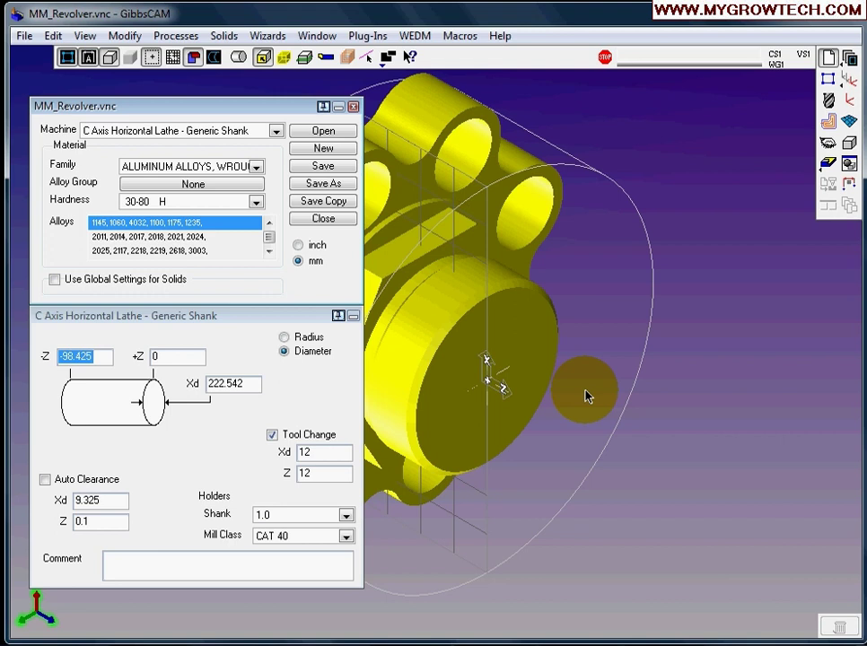
click(584, 391)
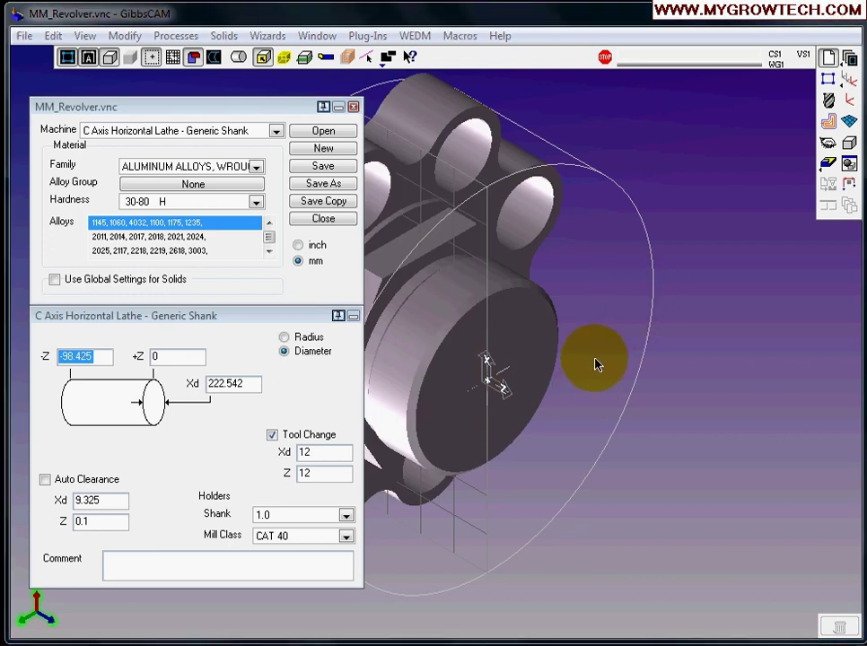
Step: Set the lathe stock to diameter (Xd) 250, +Z 0.8 and -Z -150
mouse_move(595, 364)
middle_down()
mouse_move(616, 276)
mouse_move(513, 296)
mouse_move(489, 348)
mouse_move(639, 332)
mouse_move(557, 405)
mouse_move(644, 318)
mouse_move(552, 404)
mouse_move(585, 406)
mouse_move(589, 364)
mouse_move(592, 375)
middle_up()
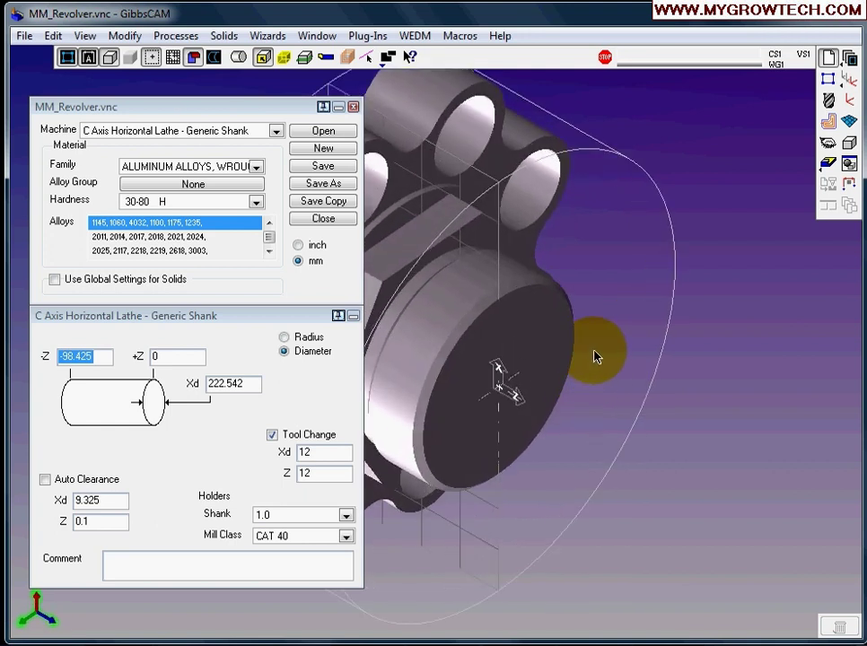
shift+middle_drag(600, 340, 760, 372)
middle_drag(653, 395, 638, 254)
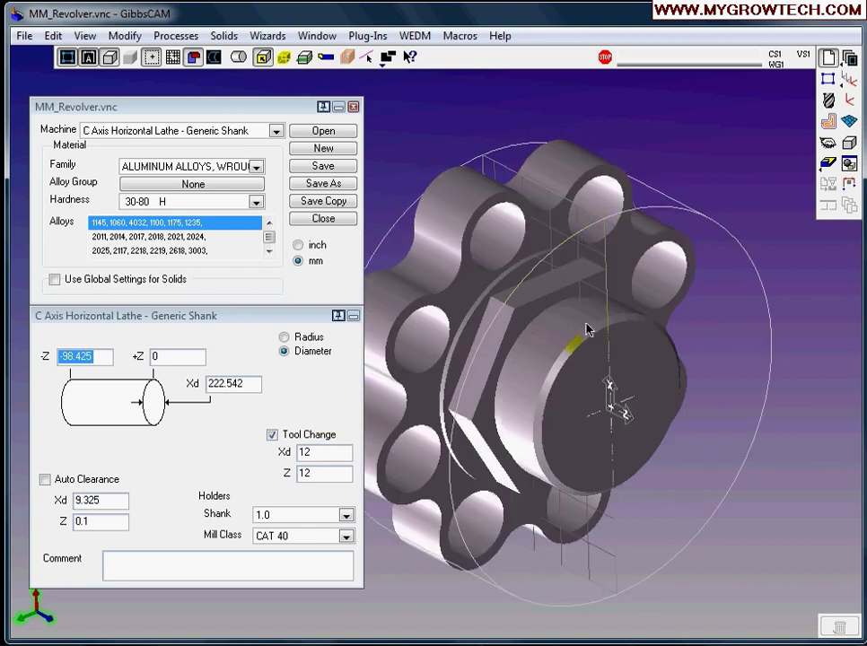
middle_drag(586, 329, 579, 349)
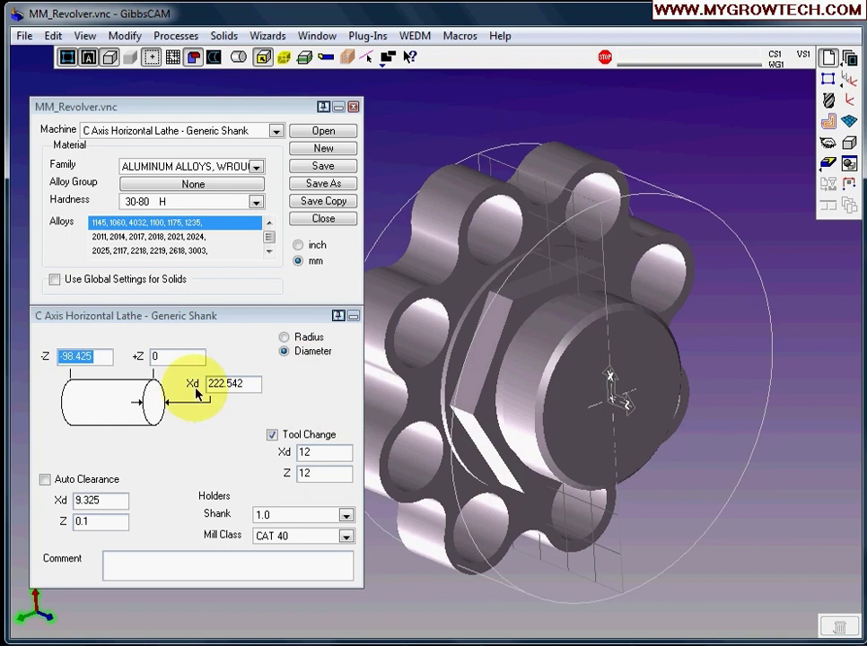
click(249, 383)
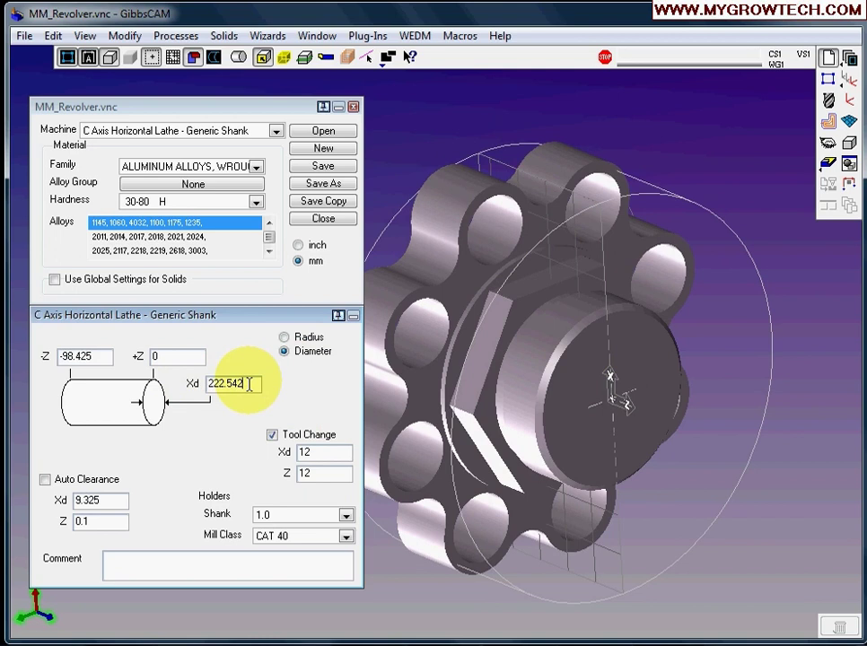
drag(249, 384, 223, 379)
text(250)
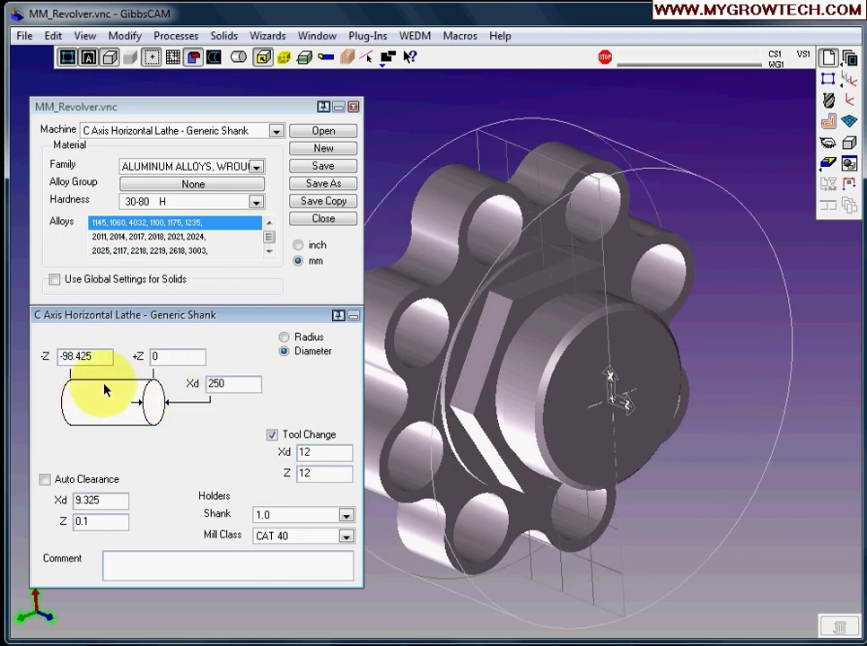
drag(163, 359, 116, 354)
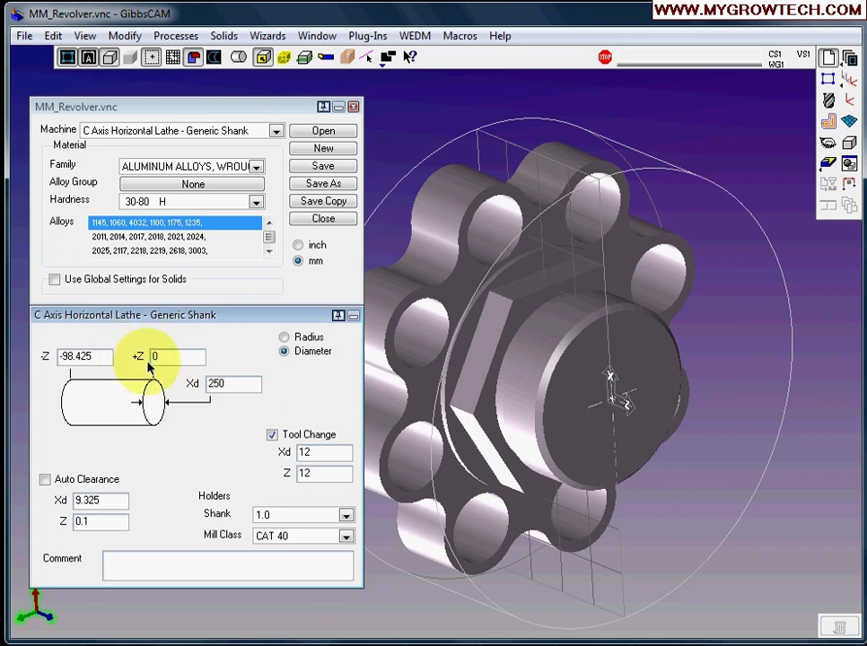
text(0.8)
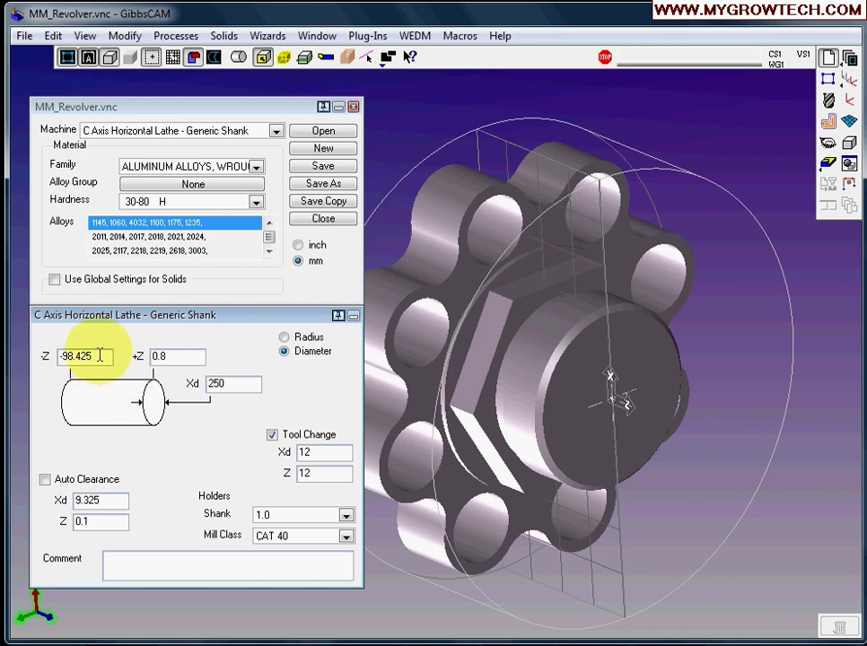
drag(106, 356, 20, 360)
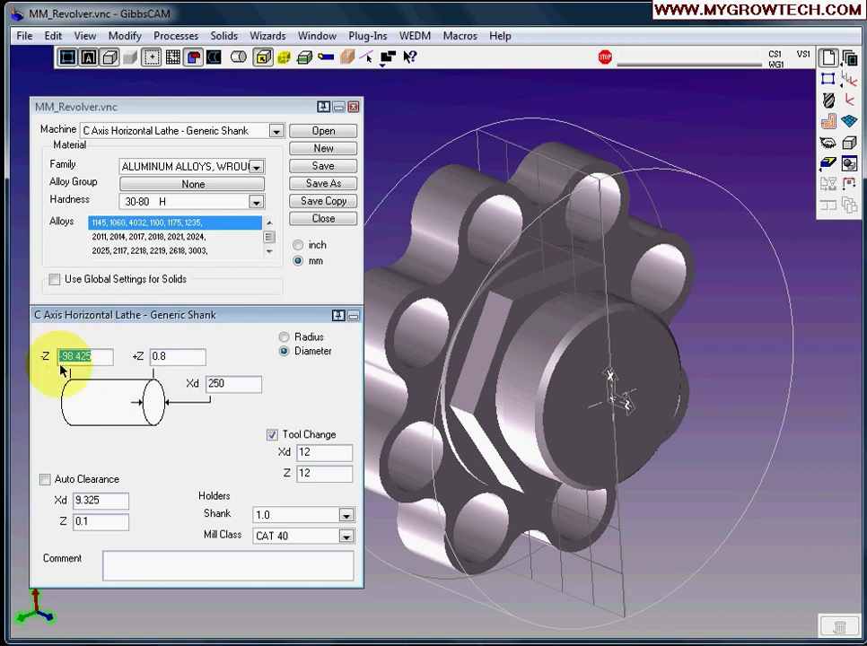
text(-150)
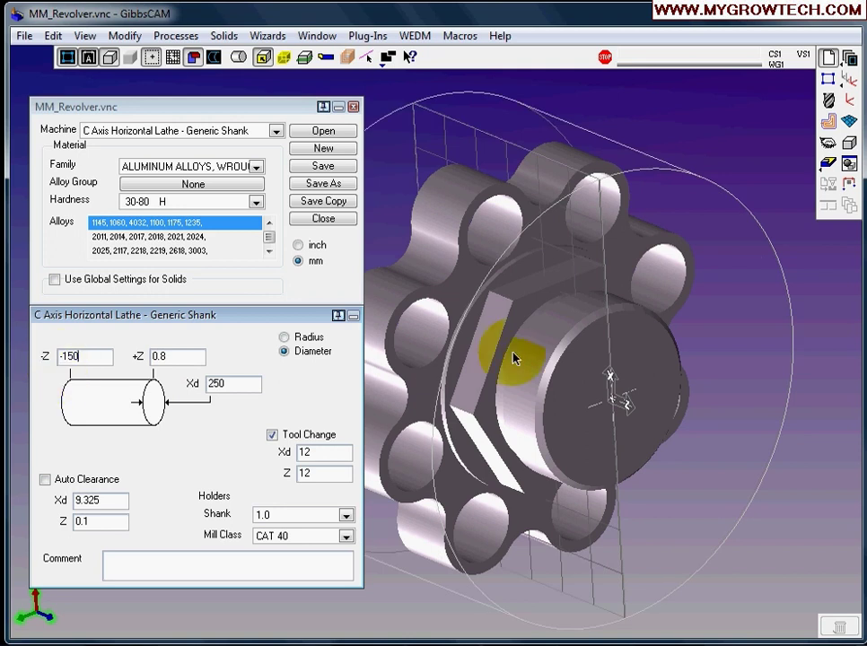
Step: Set the clearance to Xd 275 and Z 3, and the tool change position to Xd 300 and Z 300
middle_drag(513, 358, 658, 350)
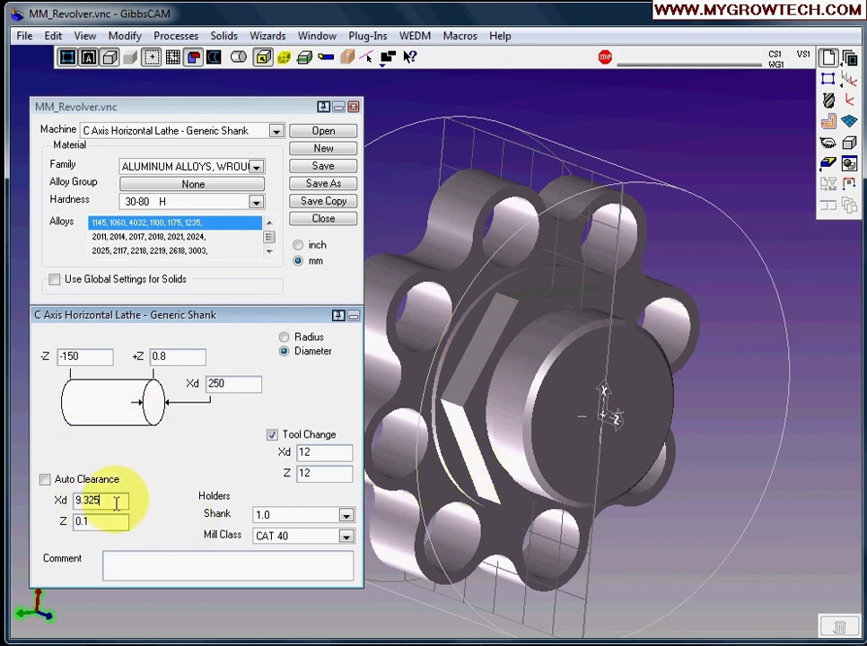
drag(116, 500, 63, 503)
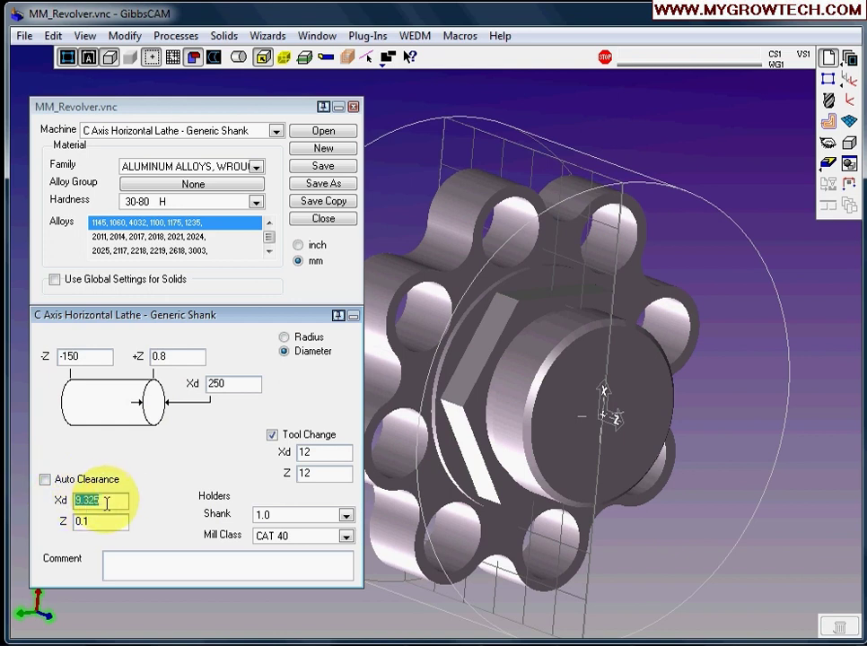
text(275)
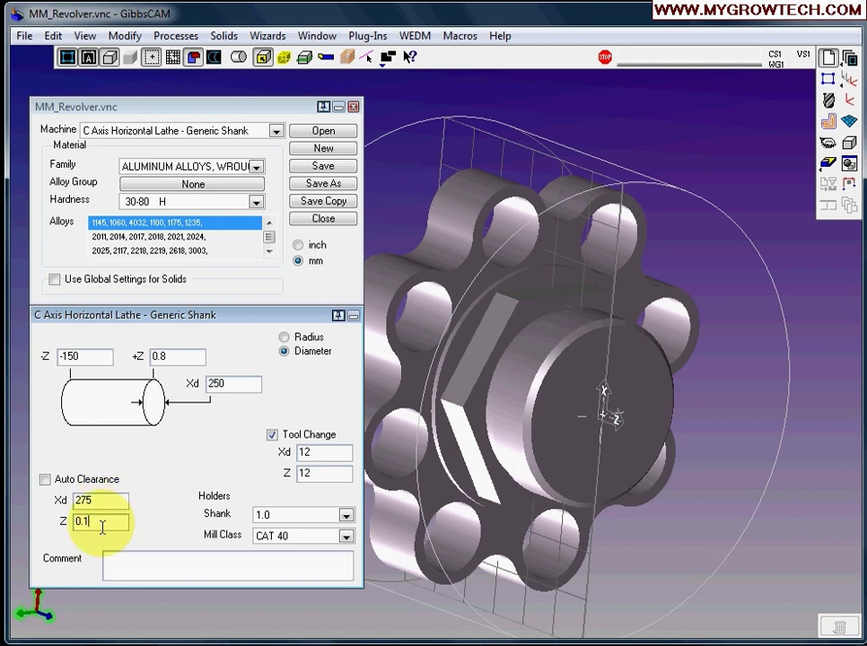
double_click(103, 528)
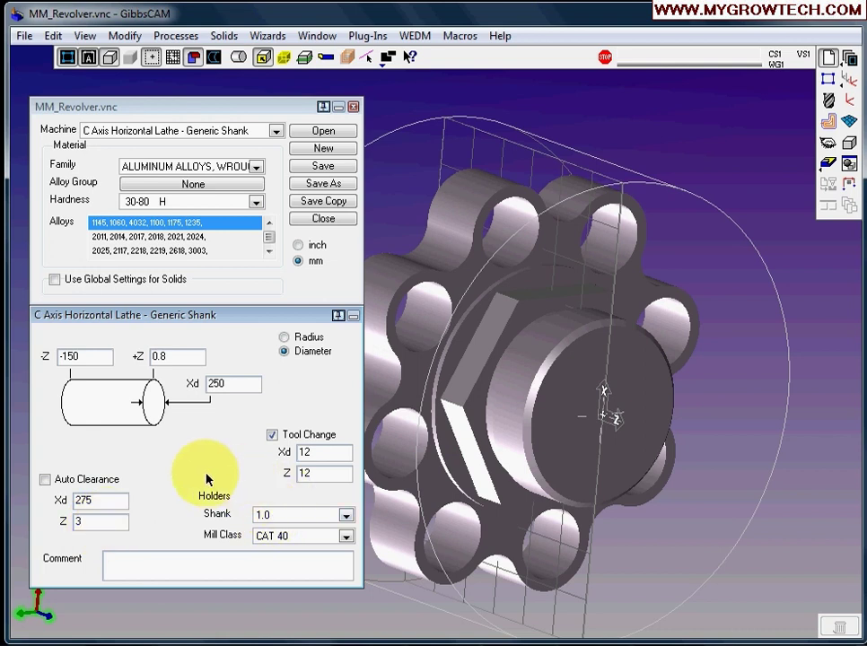
drag(332, 458, 271, 451)
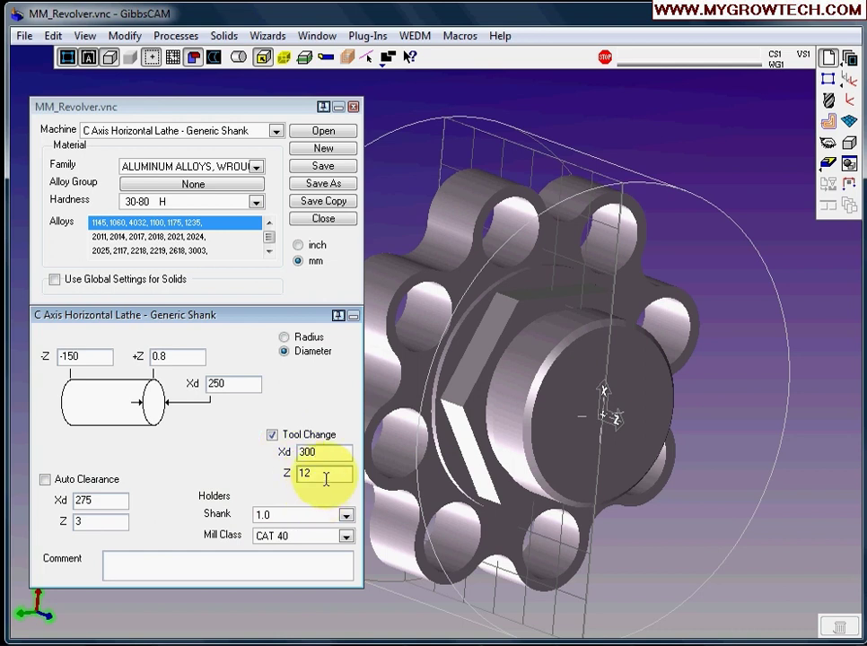
drag(325, 479, 304, 474)
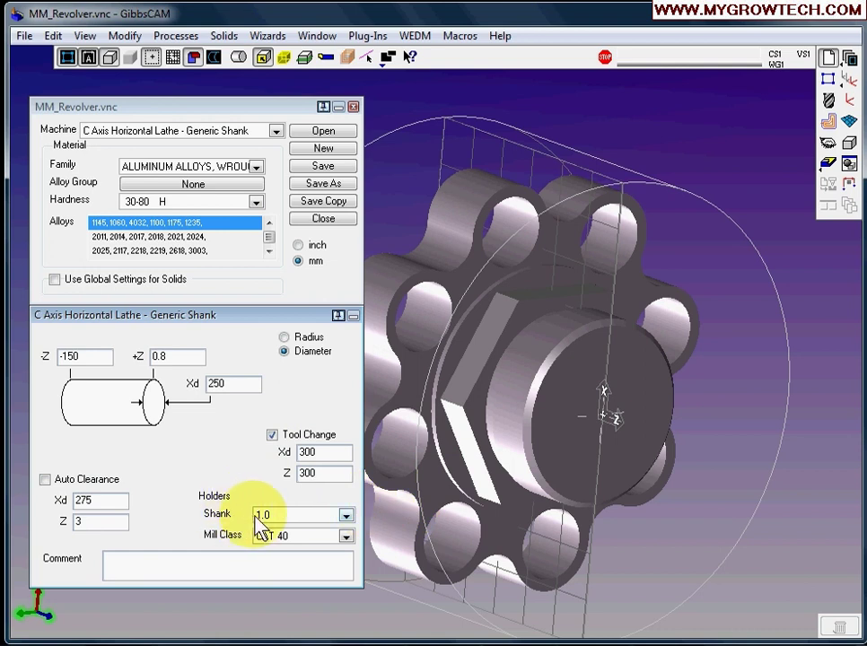
Step: Review the available holder shank sizes and mill classes, keeping shank 1.0 and CAT 40
click(345, 515)
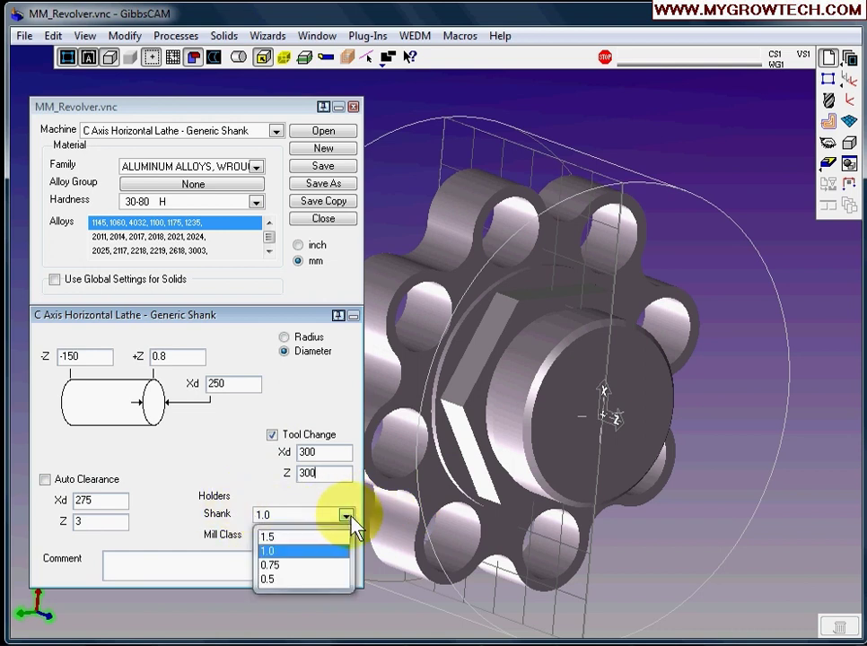
click(230, 487)
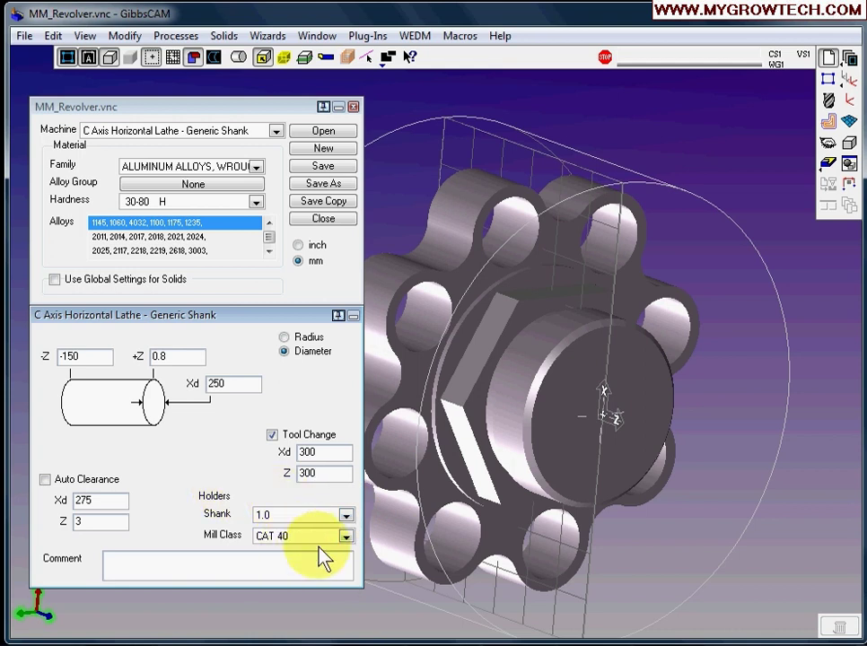
click(345, 536)
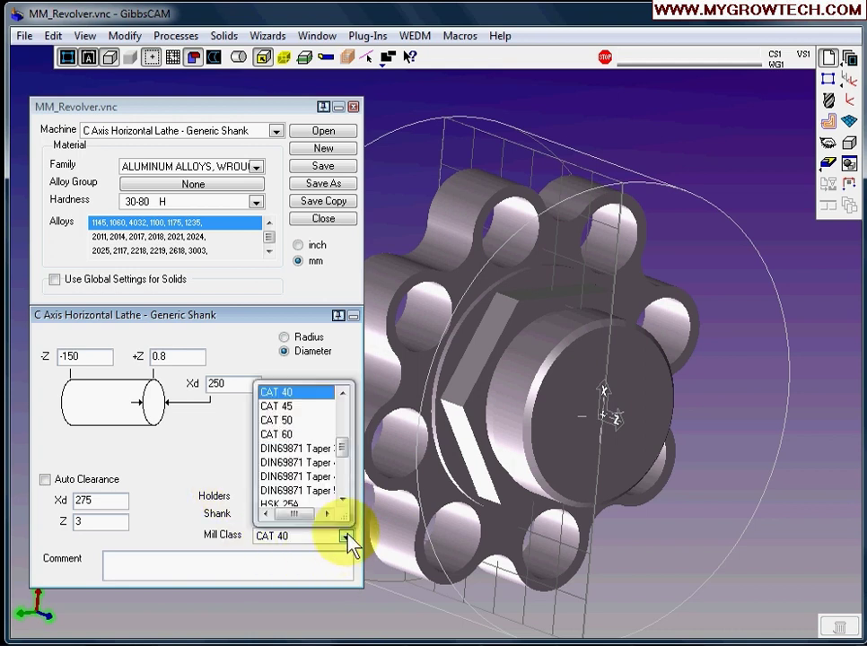
mouse_move(344, 449)
mouse_down()
mouse_move(349, 514)
mouse_move(345, 393)
mouse_move(349, 435)
mouse_up()
click(304, 452)
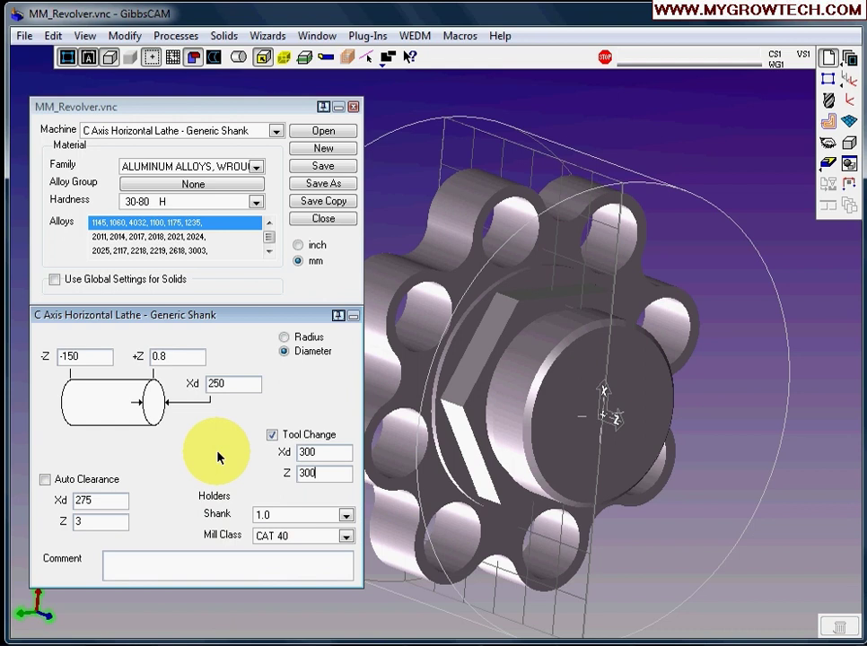
Step: Save the part as MM_Revolver.vnc in the MM_Revolver folder and close the part setup window
click(324, 168)
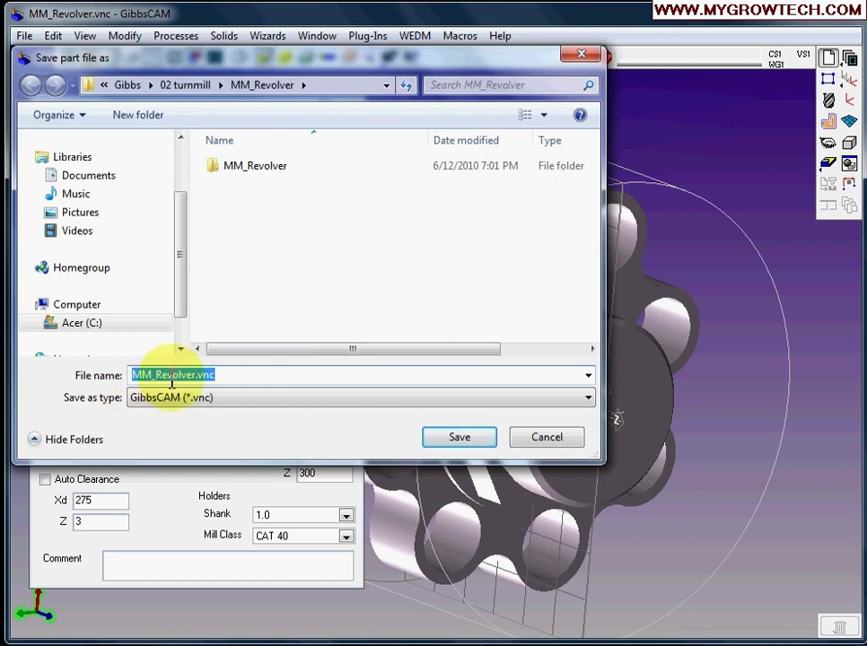
click(460, 440)
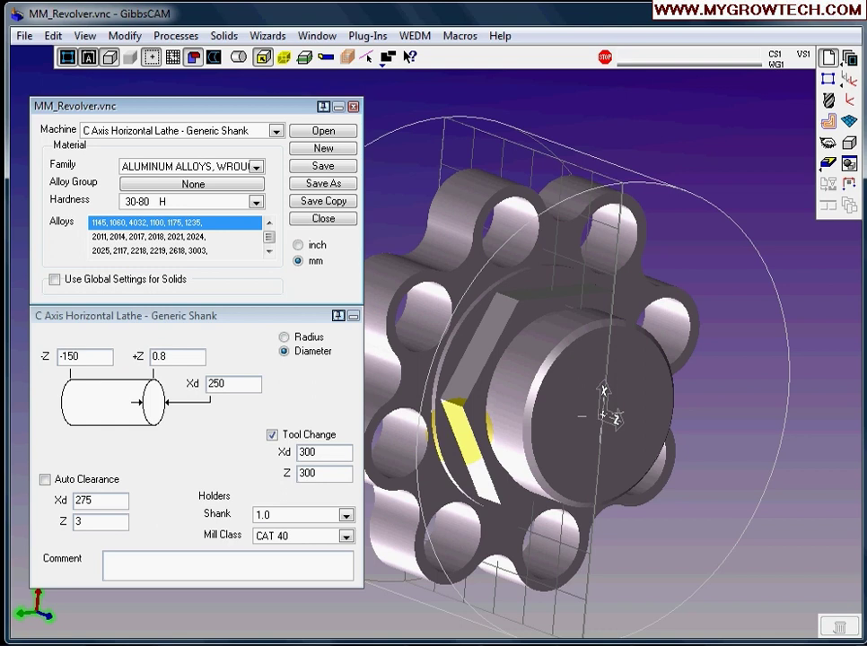
click(354, 106)
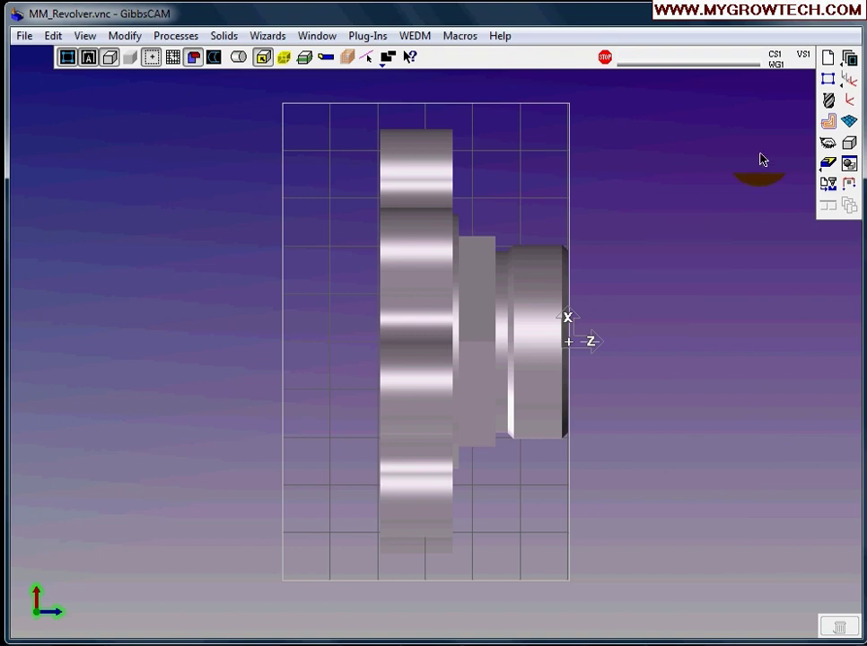
Step: Show the coordinate system list clear of the part and activate the XY plane coordinate system
click(848, 81)
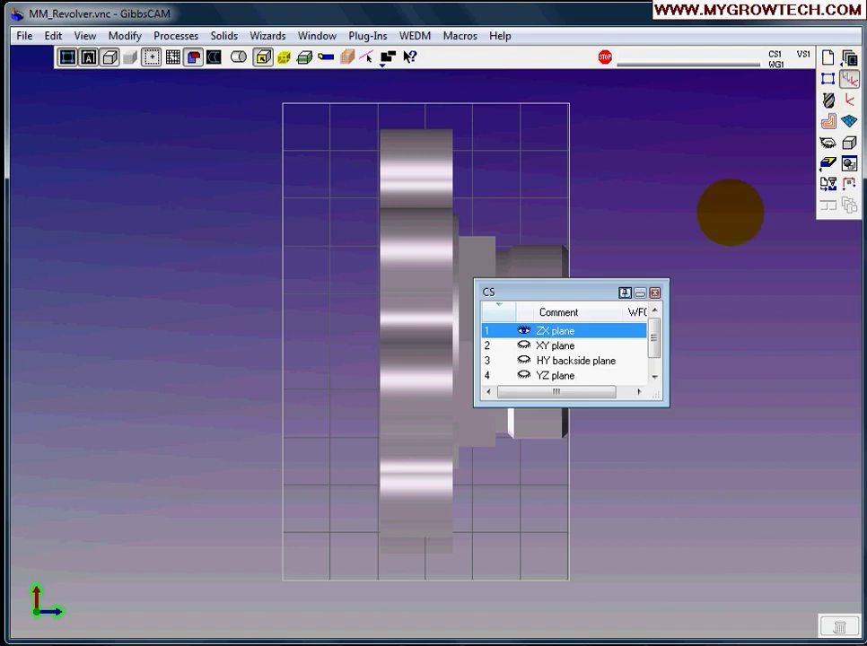
drag(593, 293, 731, 200)
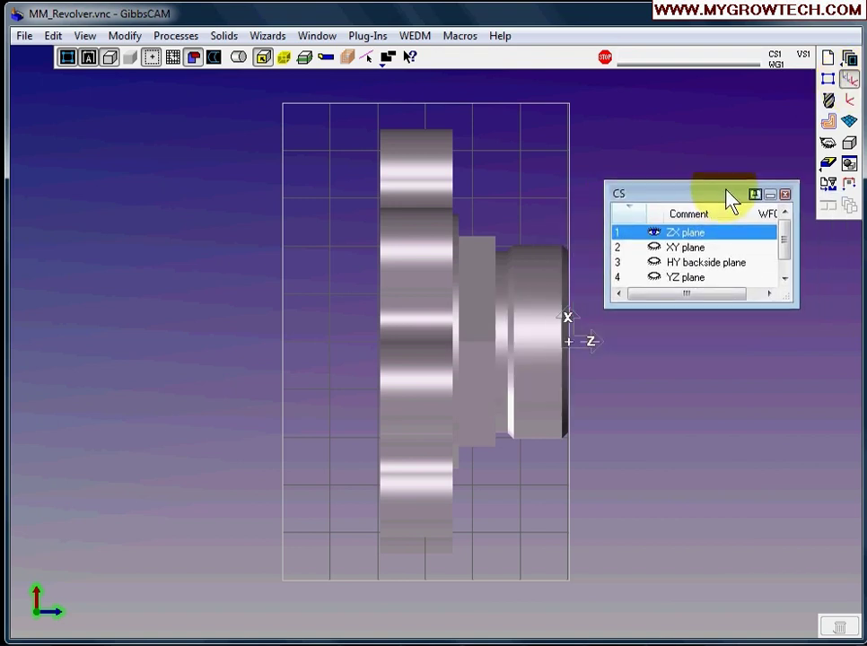
click(687, 247)
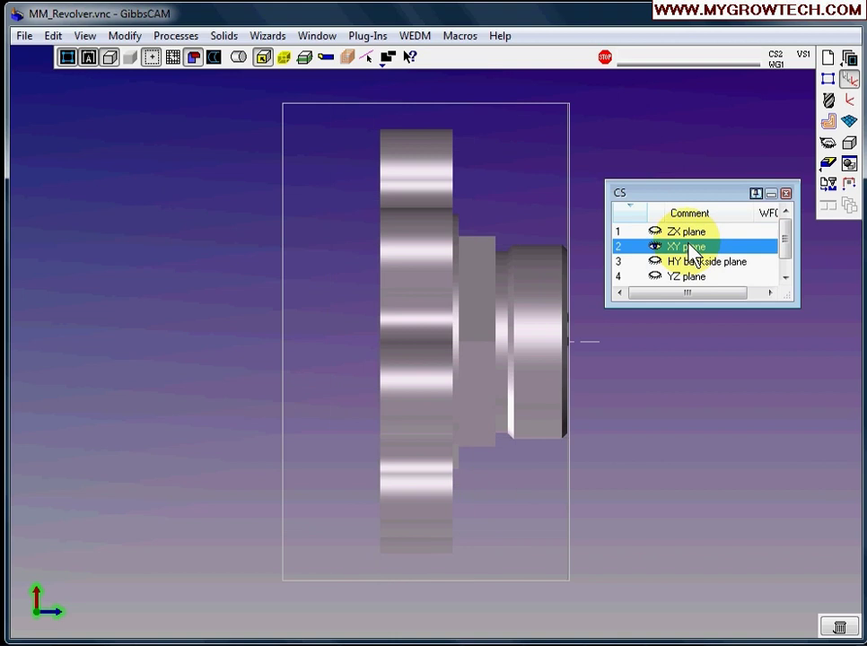
drag(653, 190, 645, 191)
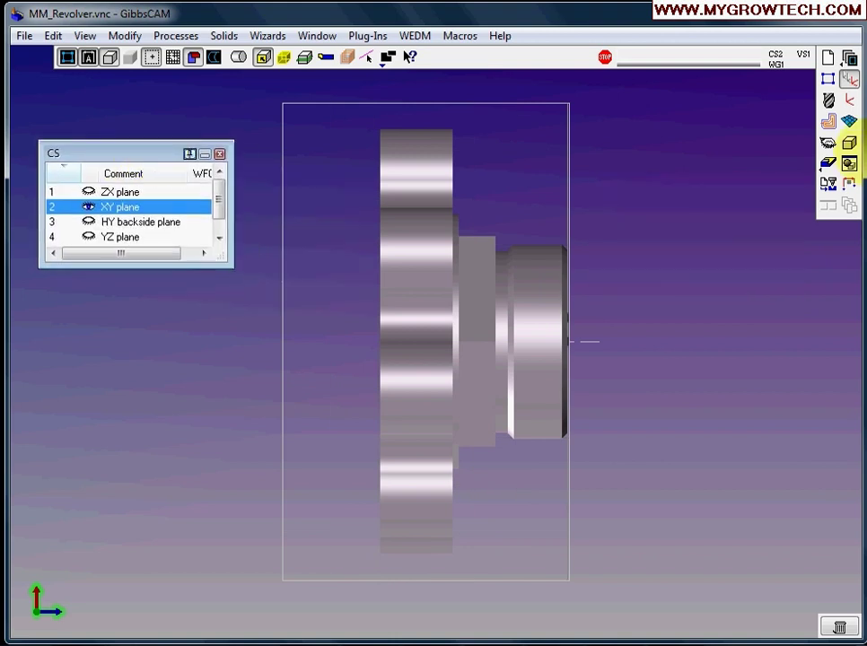
Step: Examine the ZX, XY, HY backside and YZ plane coordinate systems one by one on the part in isometric view
click(827, 145)
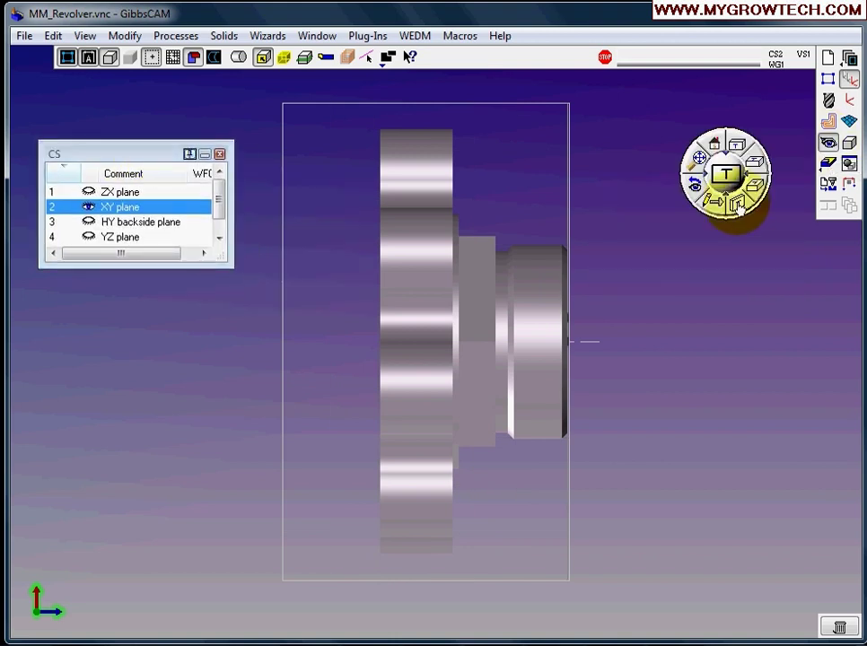
click(725, 174)
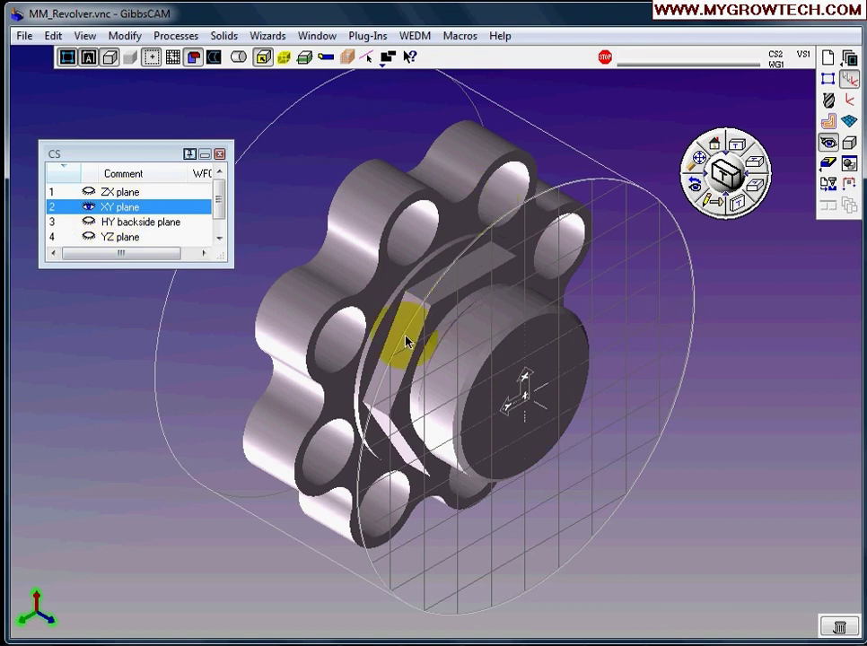
click(120, 193)
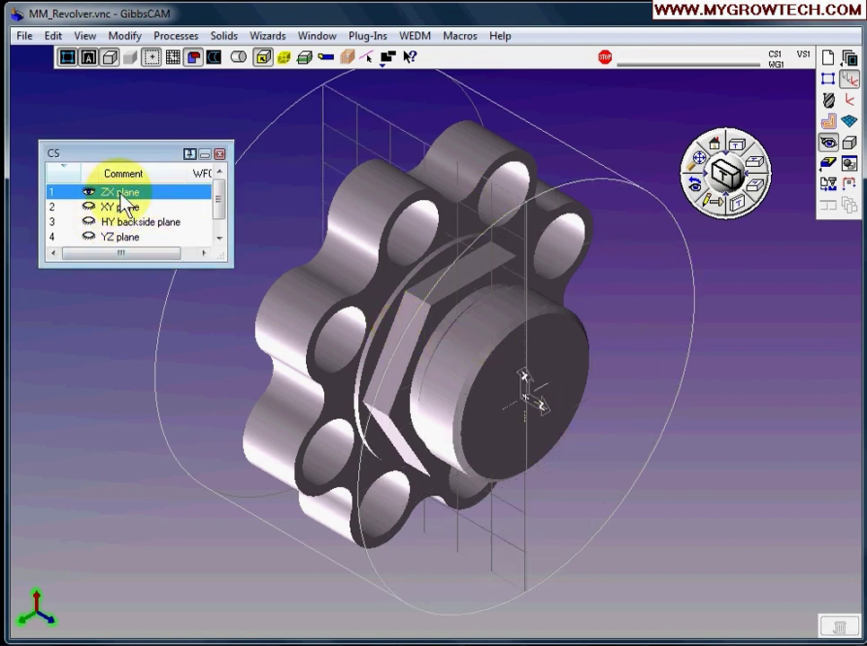
click(124, 207)
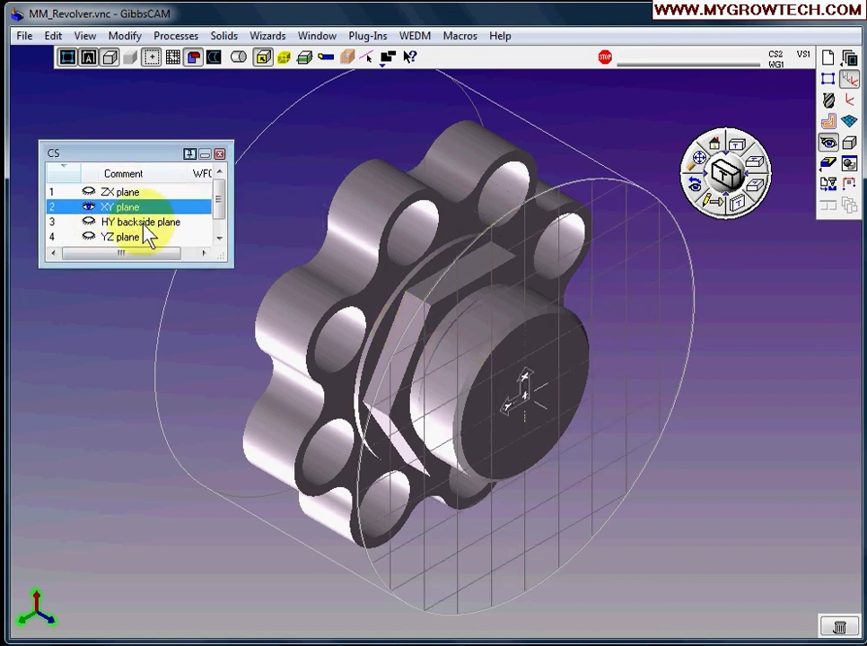
click(143, 224)
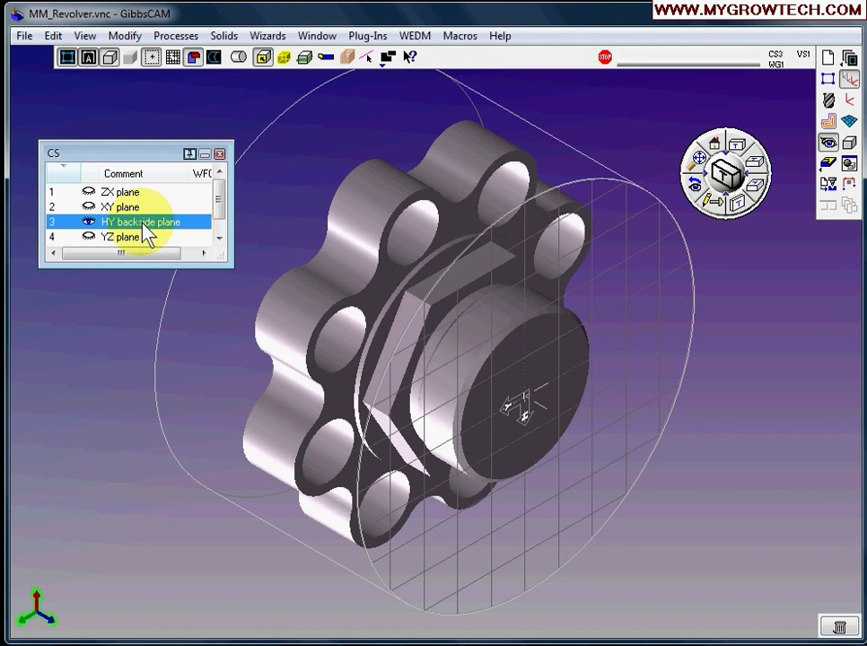
drag(221, 201, 221, 220)
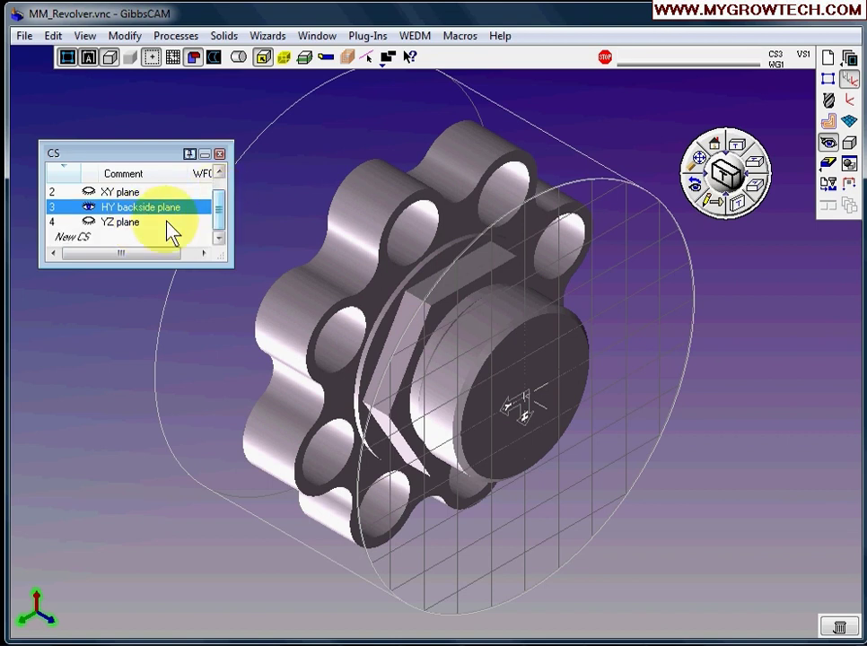
click(127, 223)
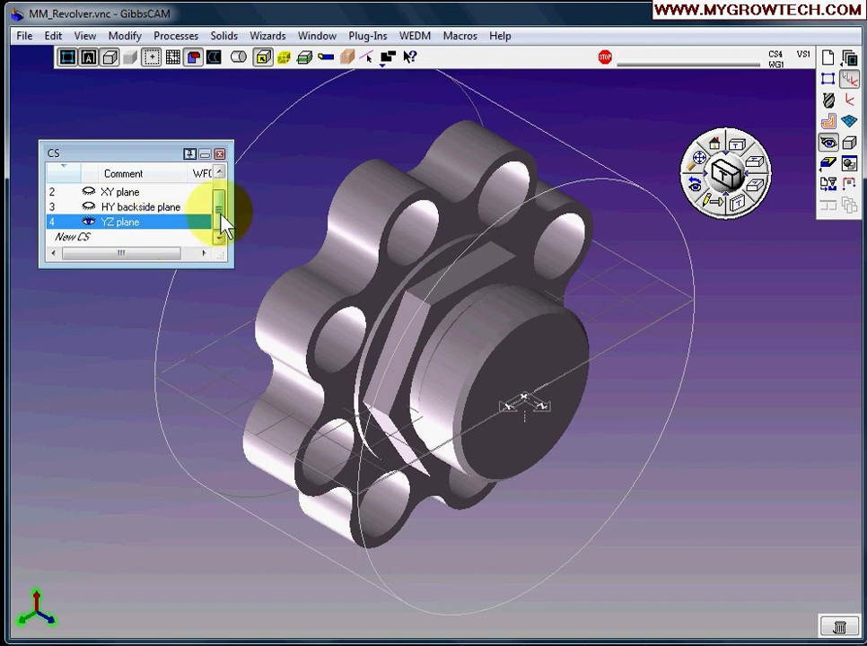
drag(222, 221, 221, 204)
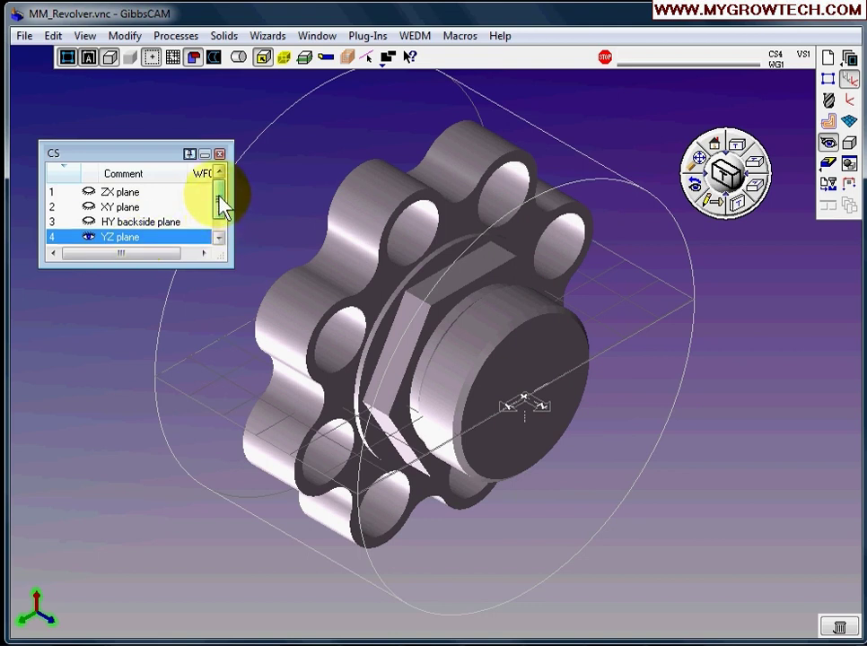
Step: Activate the ZX plane coordinate system, return the part to the home view and close the coordinate system list
click(126, 193)
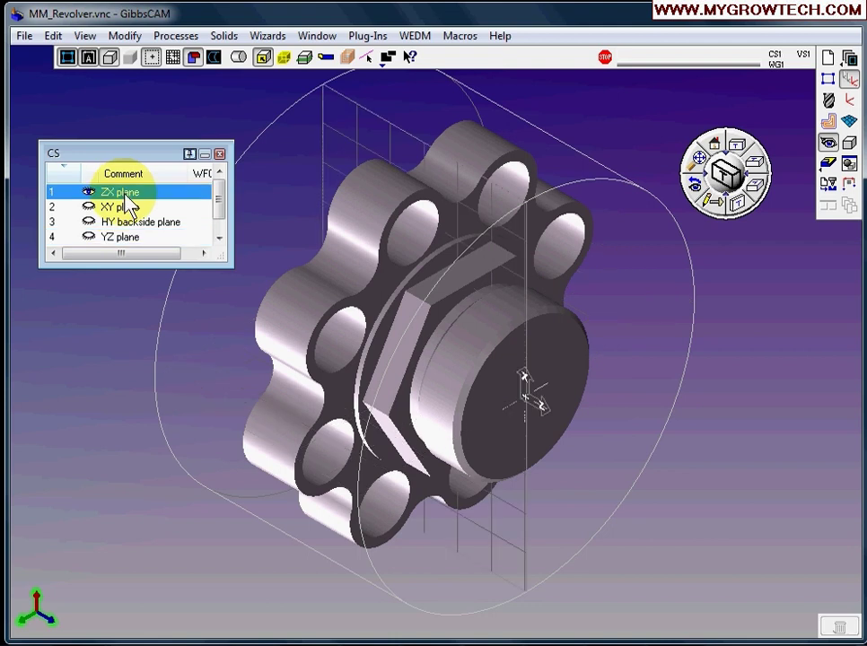
click(221, 158)
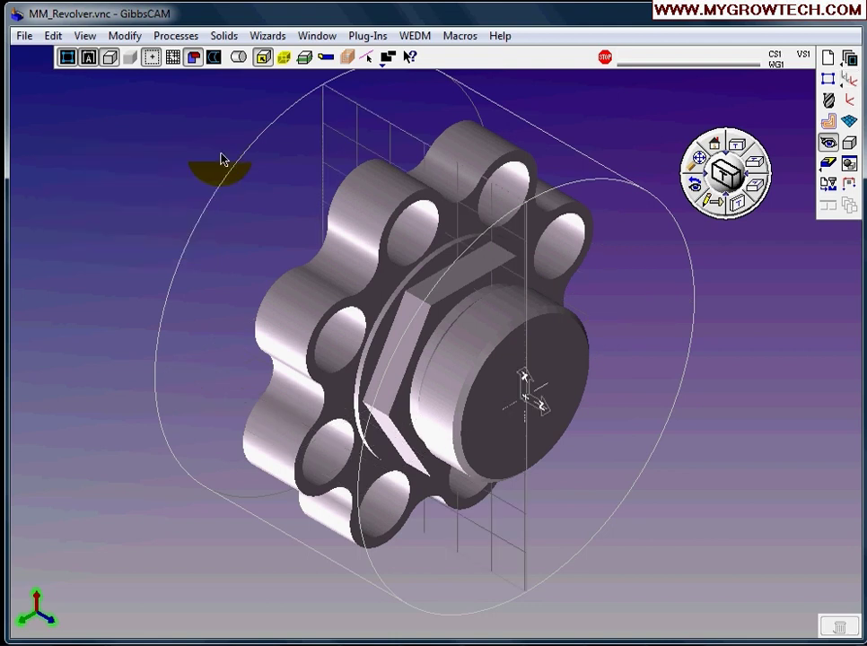
click(714, 145)
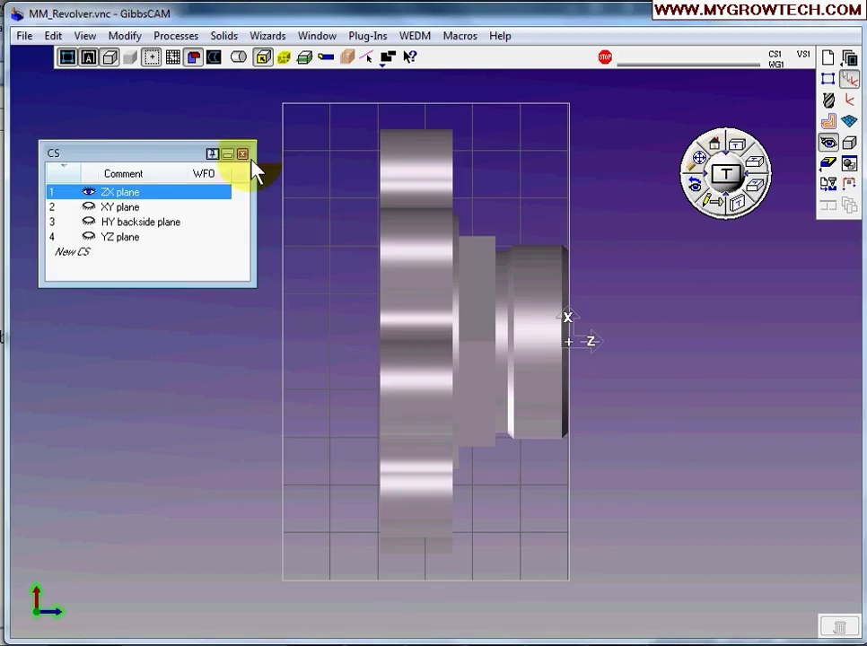
click(244, 155)
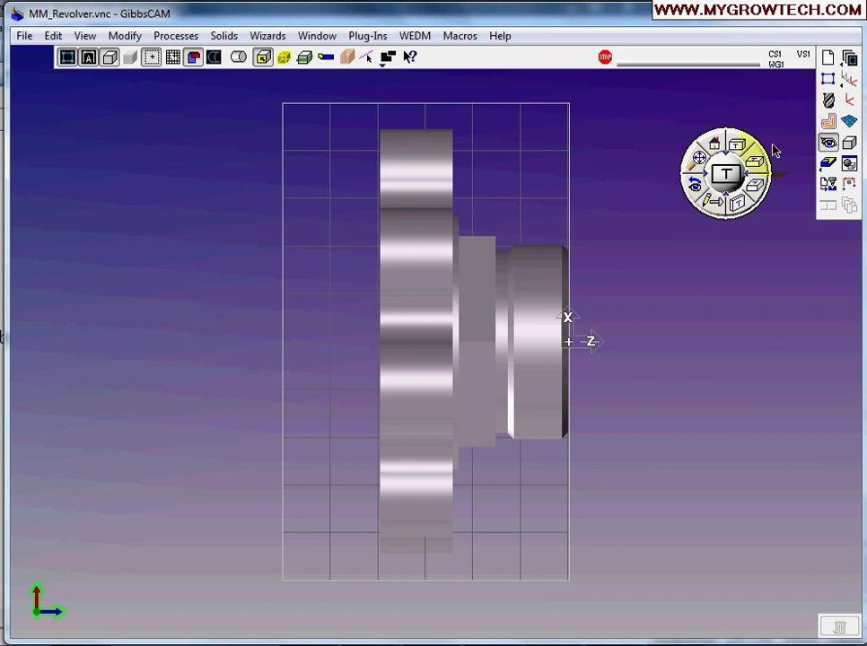
Step: Show the tool list and machining palette, look over the milling processes, and leave the turning processes active
click(827, 101)
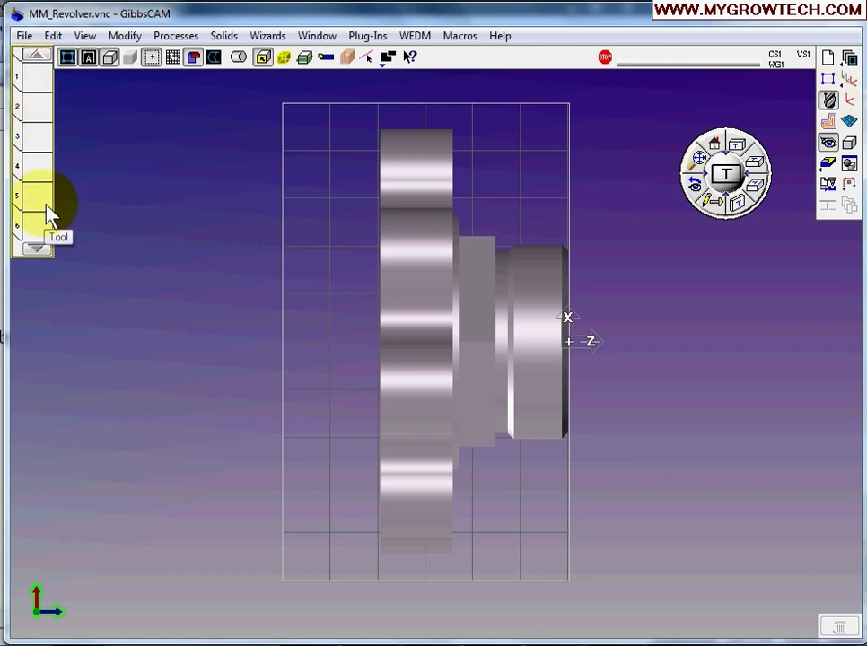
click(828, 124)
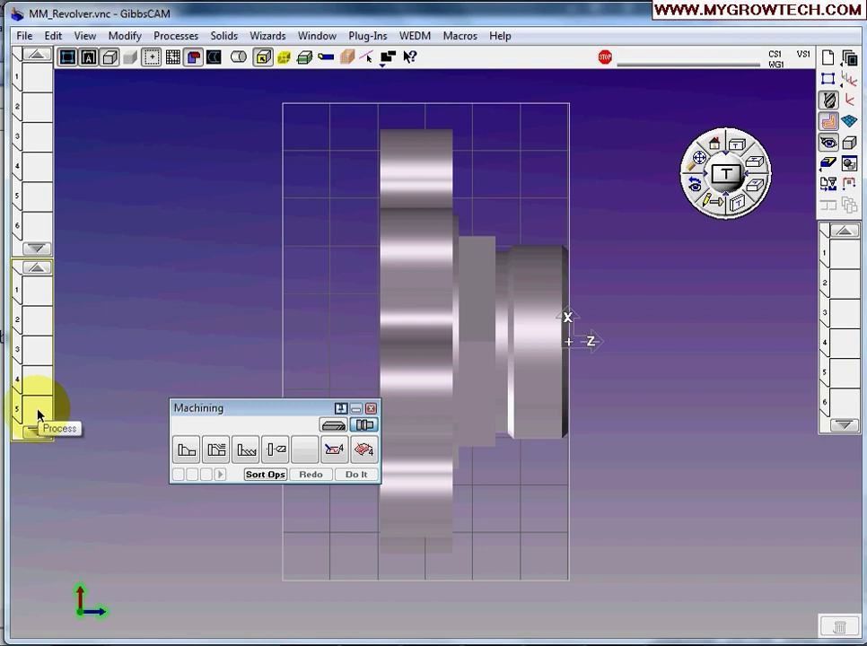
drag(276, 410, 240, 149)
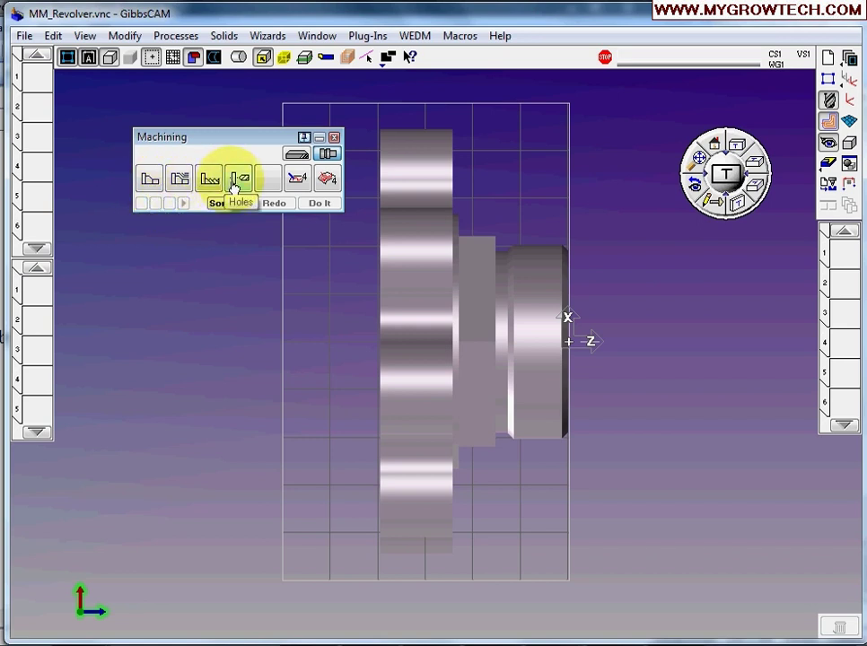
click(296, 157)
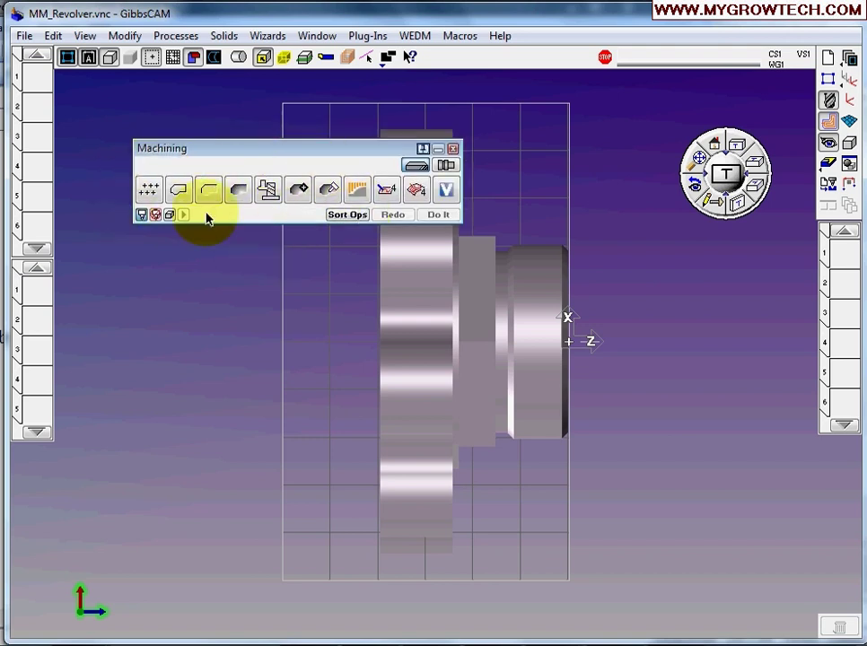
click(445, 165)
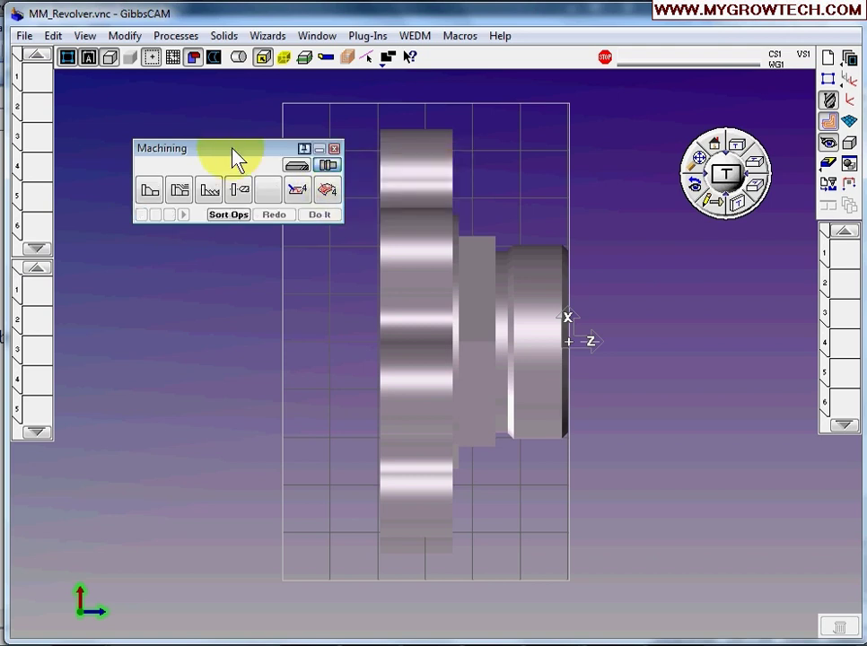
drag(230, 149, 235, 190)
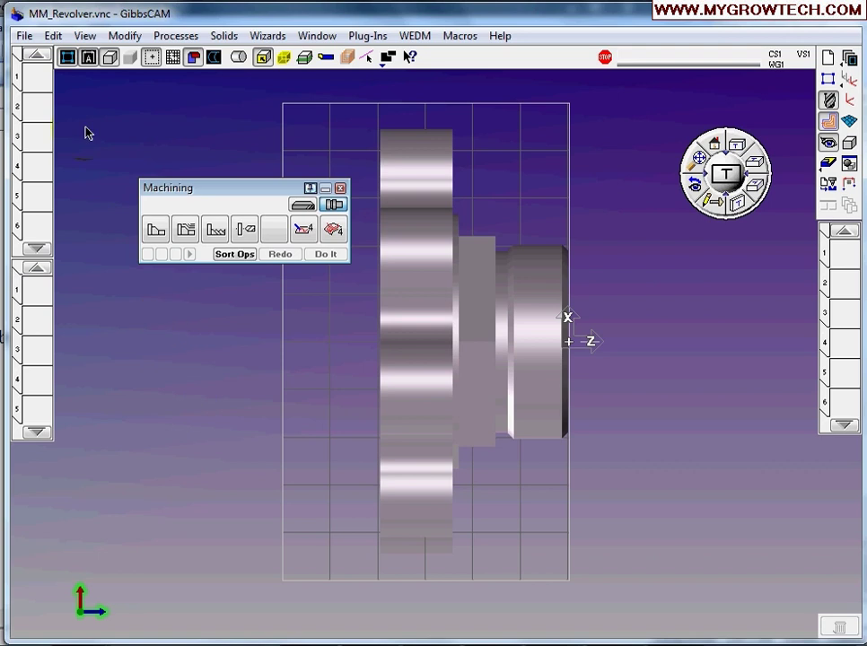
Step: Define turning tool 1 as an 80° C insert with tip radius 0.80, inscribed diameter 12.70 and thickness 4.76
double_click(37, 81)
drag(224, 108, 255, 110)
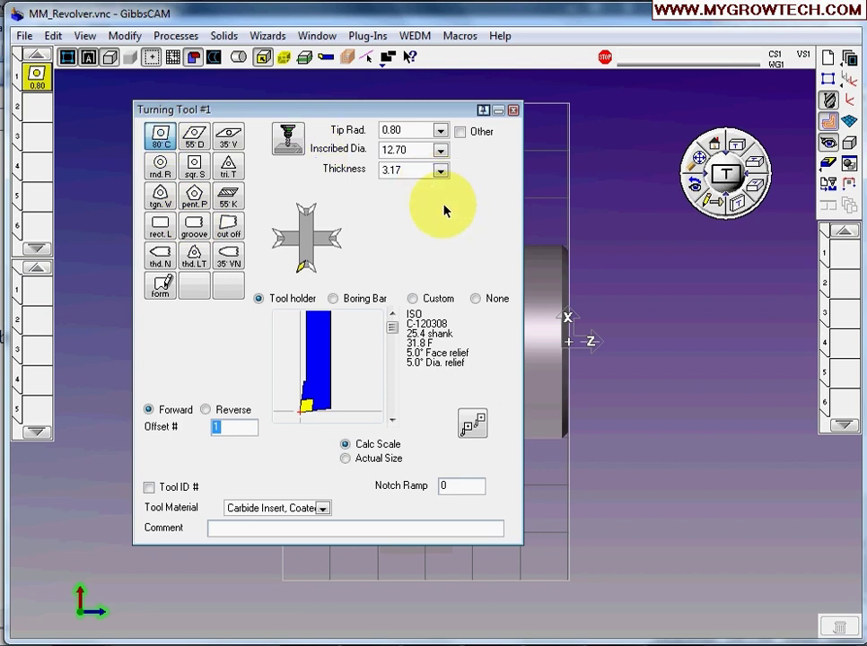
drag(407, 111, 377, 114)
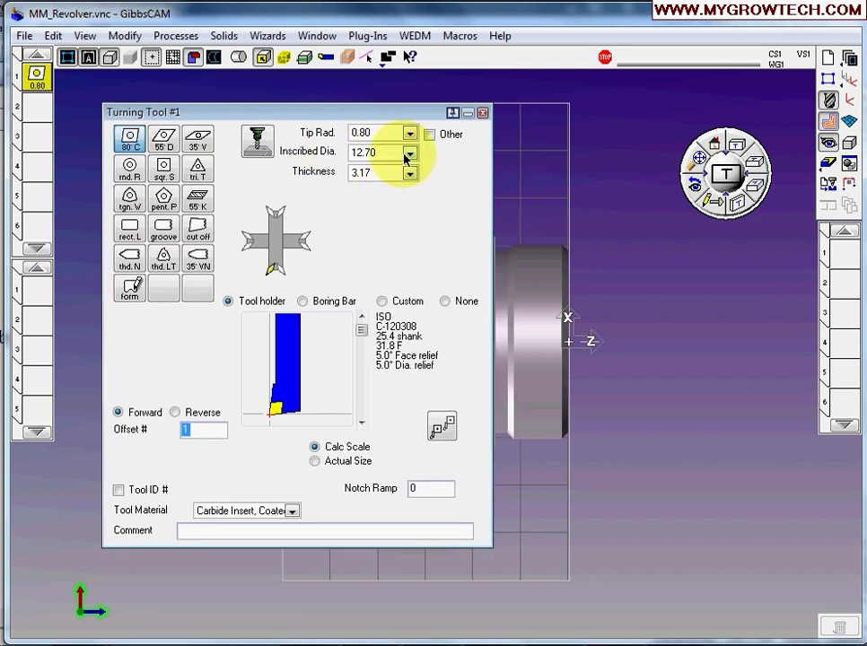
click(410, 132)
click(377, 196)
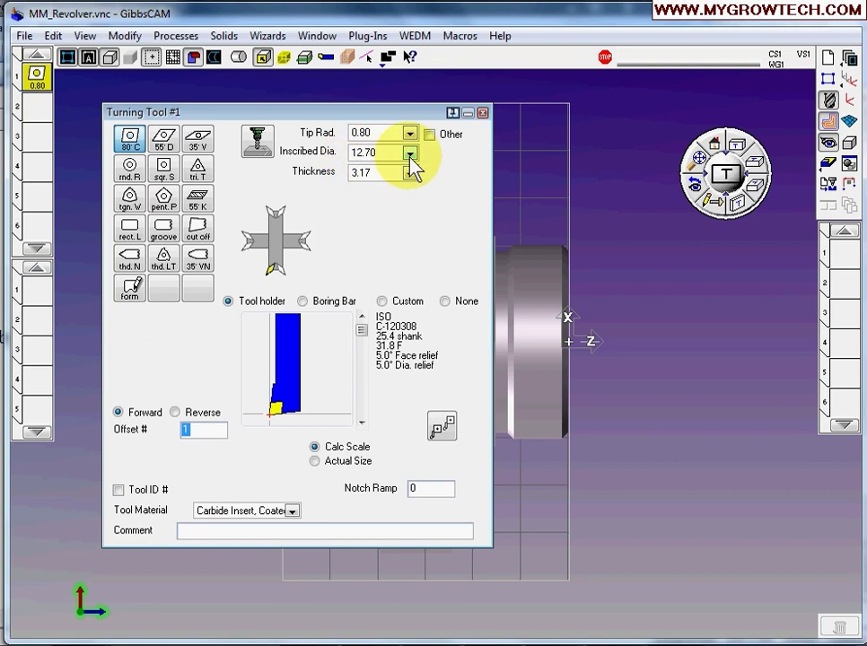
click(410, 174)
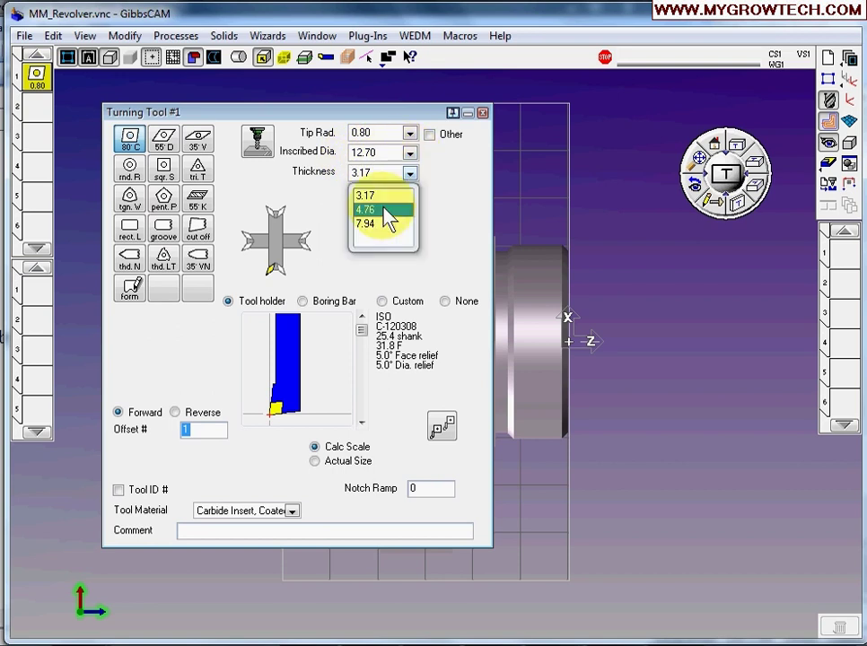
click(384, 210)
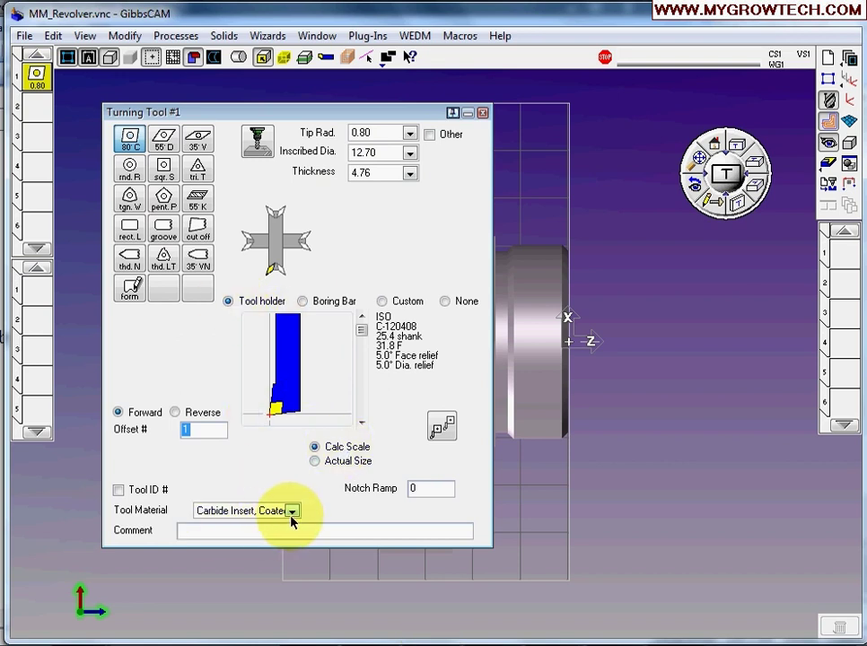
click(482, 114)
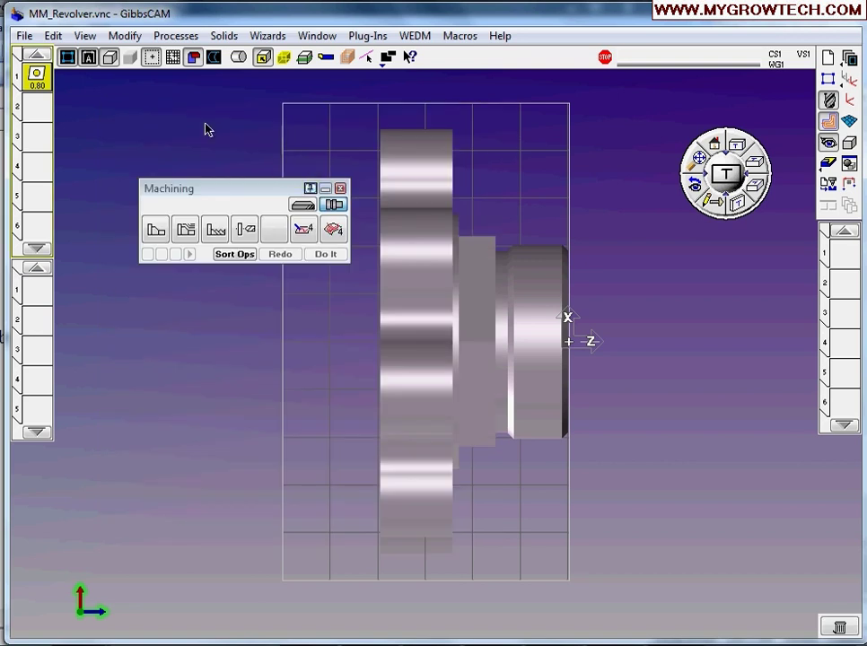
Step: Create a Contour turning process in the first process slot using turning tool 1
click(147, 315)
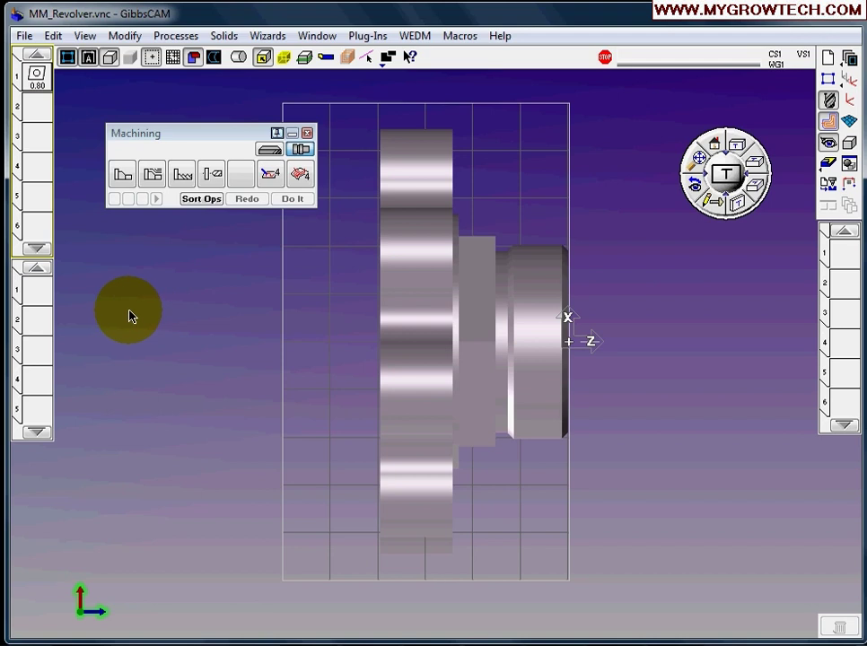
click(36, 77)
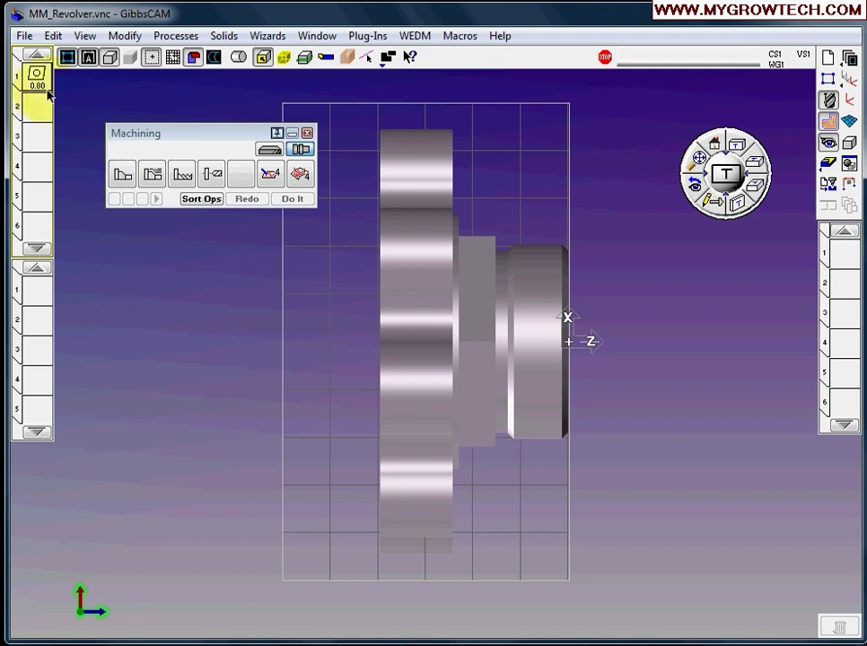
drag(36, 78, 38, 303)
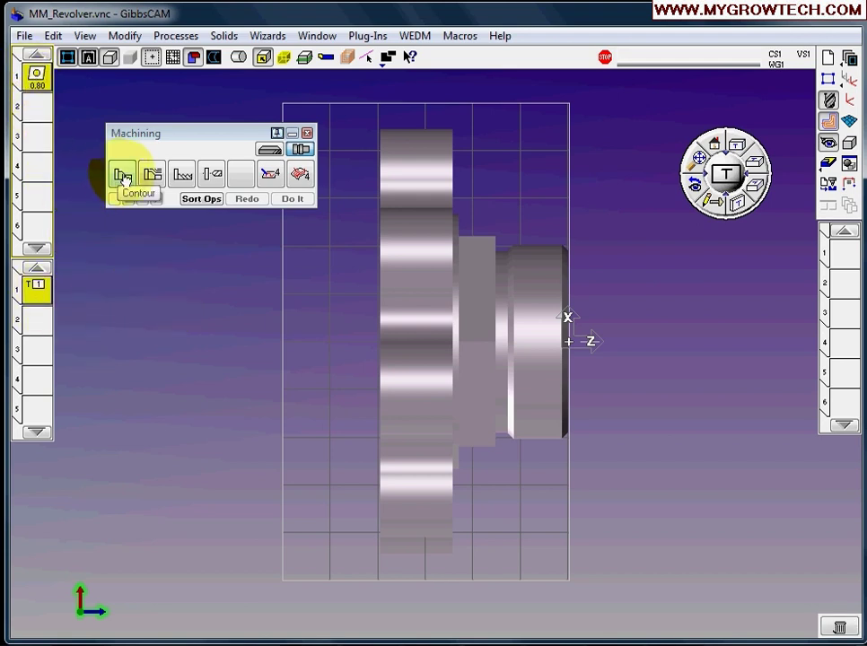
drag(123, 178, 38, 298)
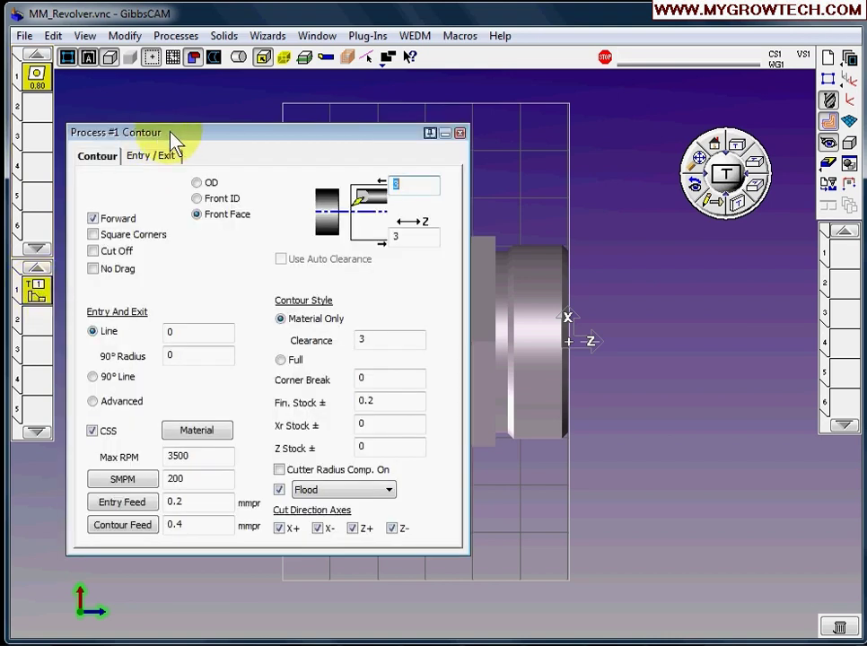
drag(173, 141, 162, 125)
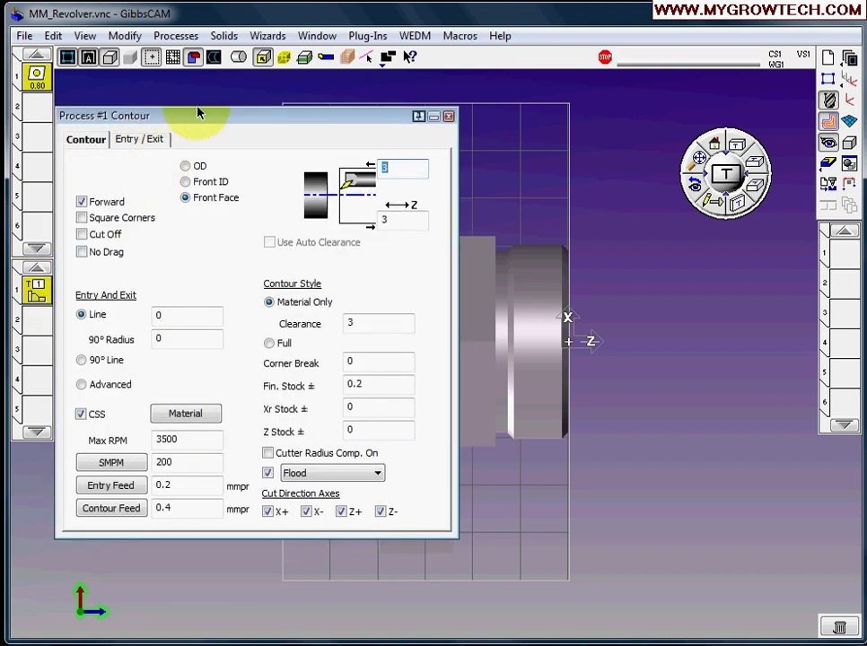
drag(203, 119, 236, 124)
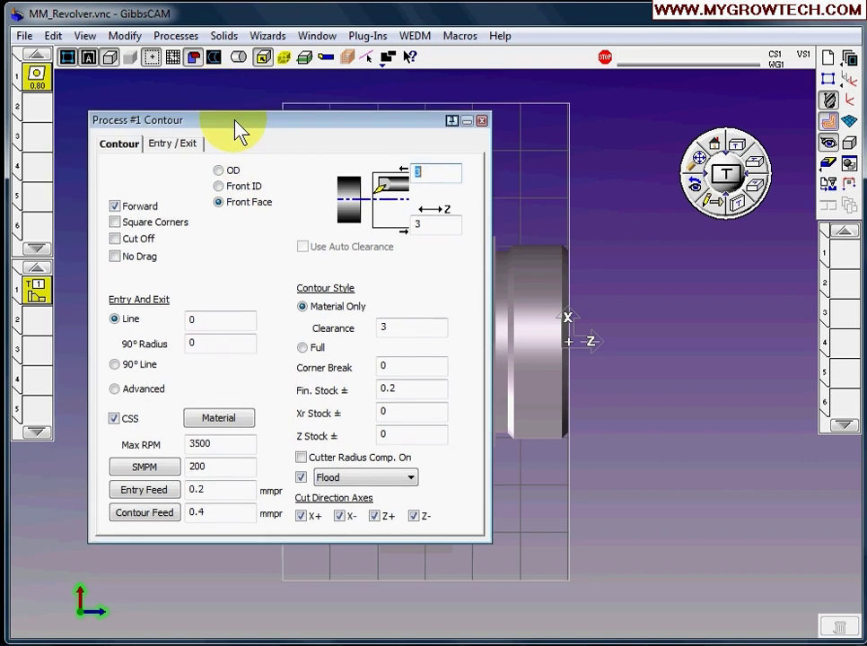
Step: Review the contour process settings, keeping Front Face, clearance 3, finish stock 0.2, contour feed 0.4 and max RPM 3500
click(230, 208)
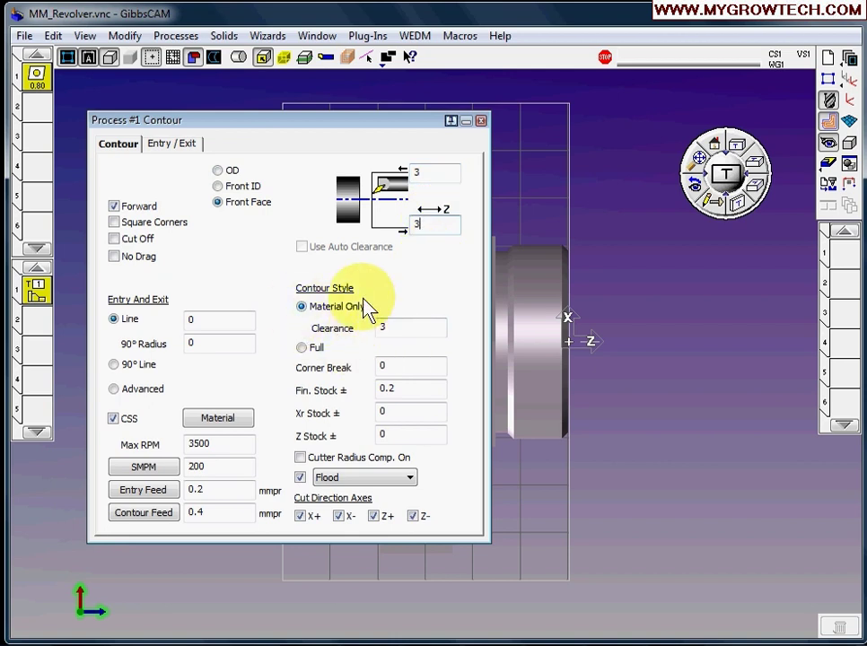
click(388, 328)
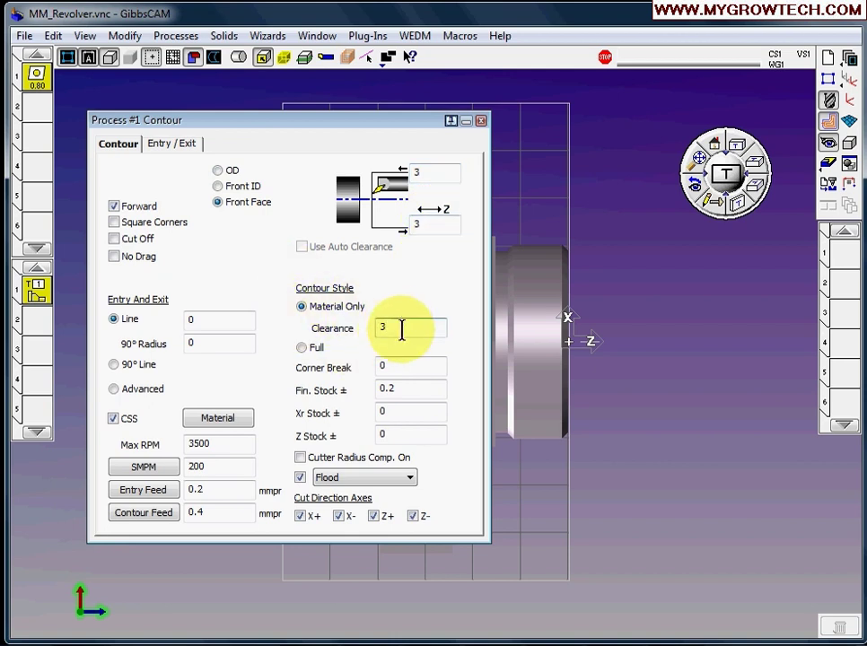
click(415, 388)
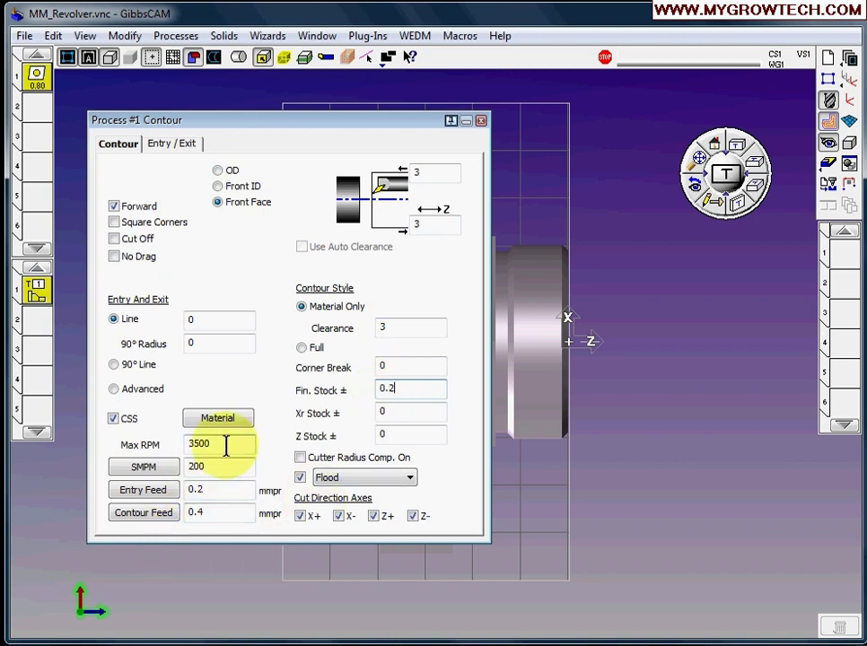
click(228, 511)
click(219, 446)
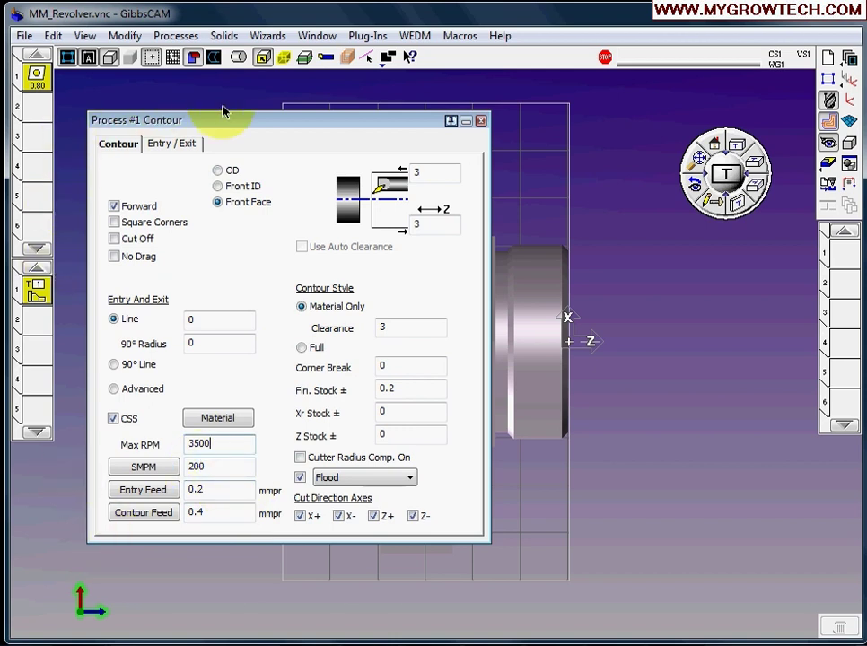
drag(270, 120, 262, 120)
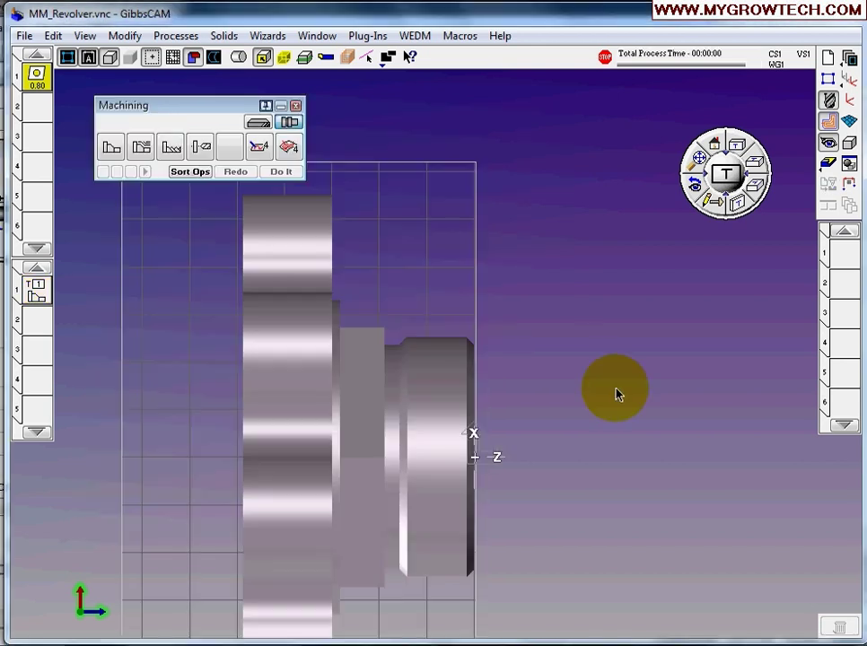
Step: Show the coordinate system plane and examine how the turning profile lies on the revolver solid
middle_drag(615, 395, 404, 464)
middle_drag(397, 328, 330, 269)
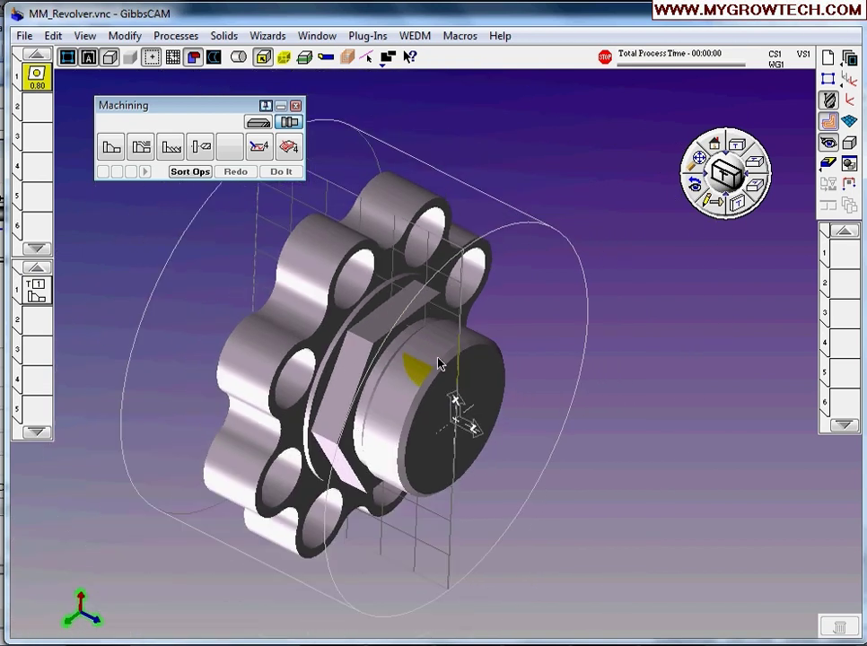
click(307, 61)
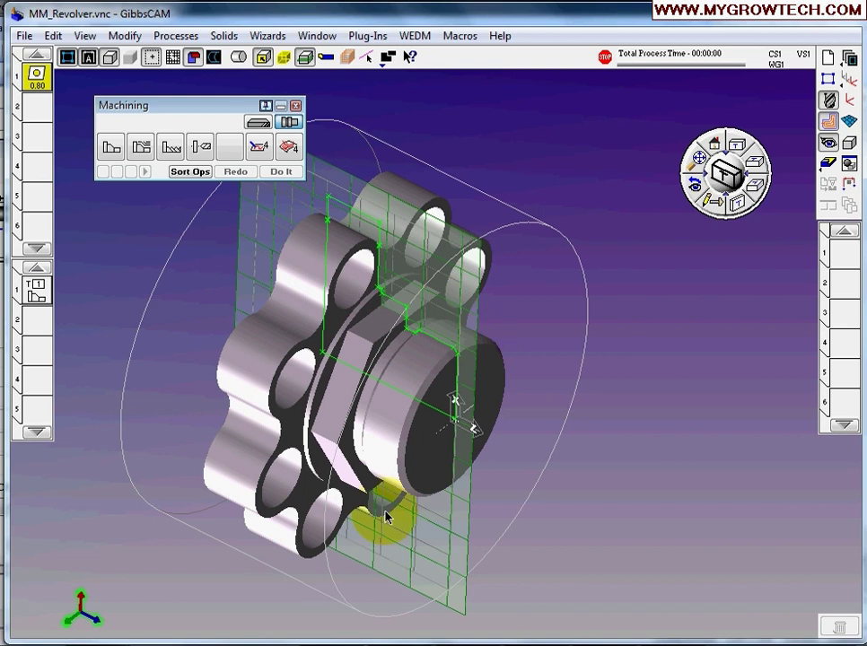
middle_drag(387, 515, 443, 366)
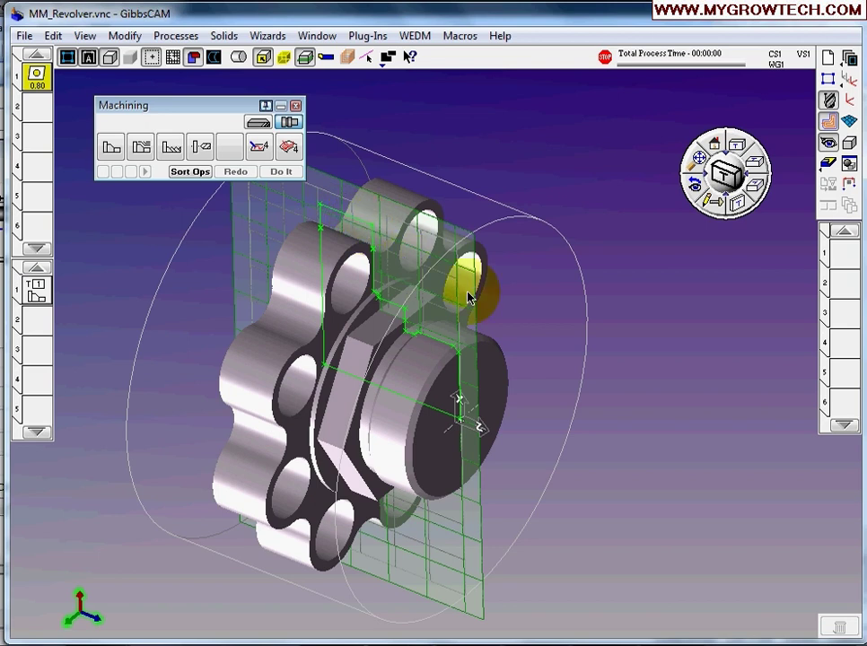
middle_drag(491, 336, 390, 357)
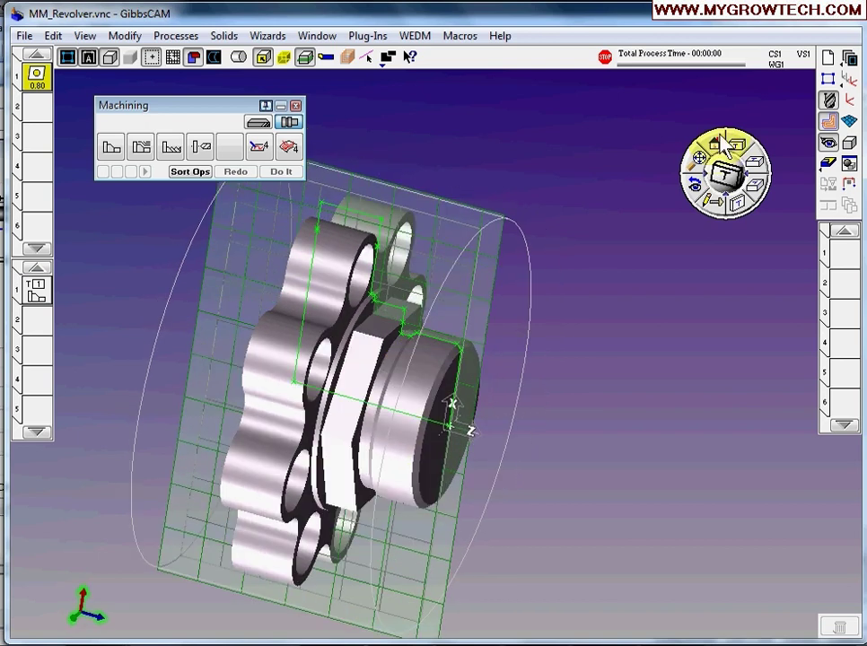
click(726, 173)
scroll(484, 476, up, 2)
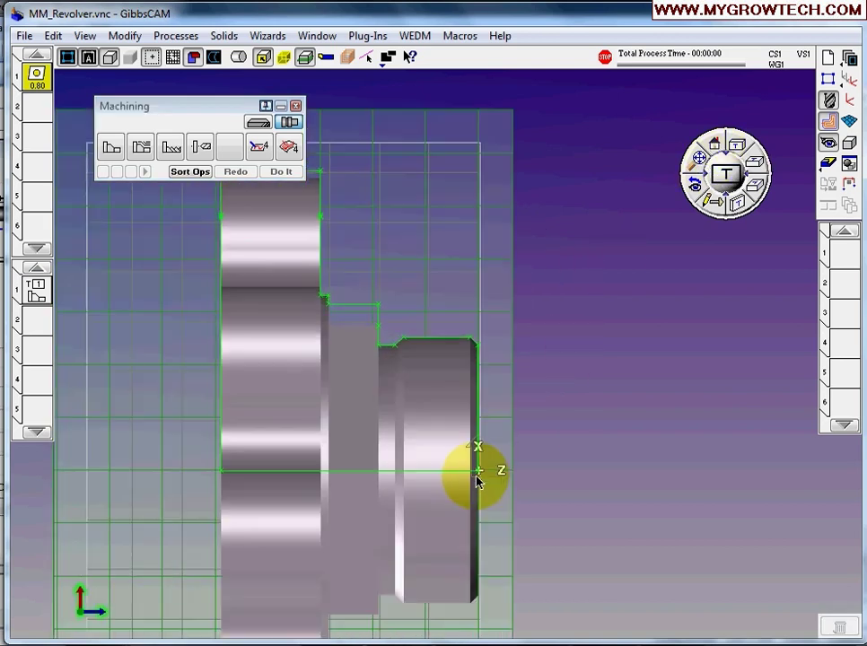
scroll(480, 482, down, 1)
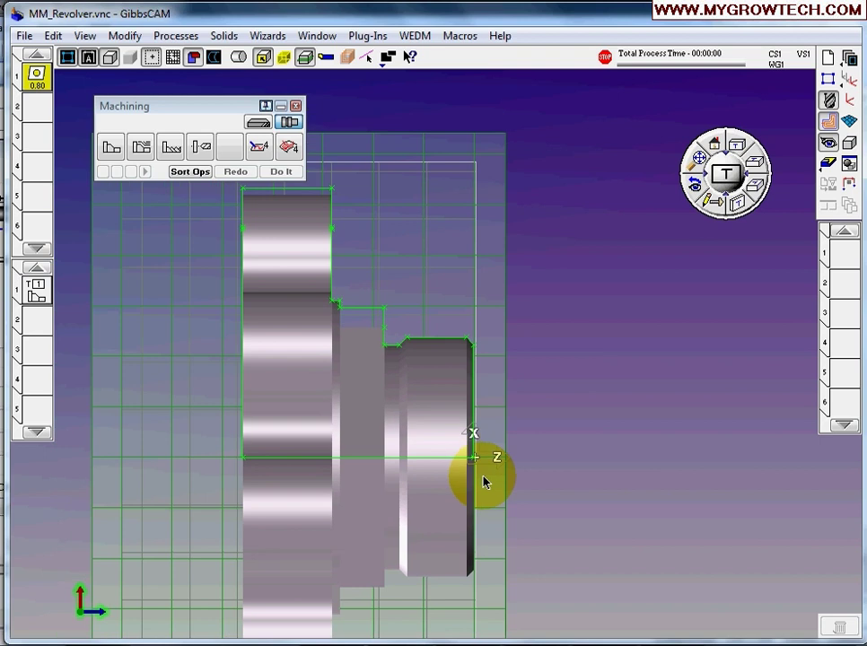
Step: Mark the profile's front-face line as a Single Feature Cut and extend its start point beyond the stock's outer diameter
double_click(470, 385)
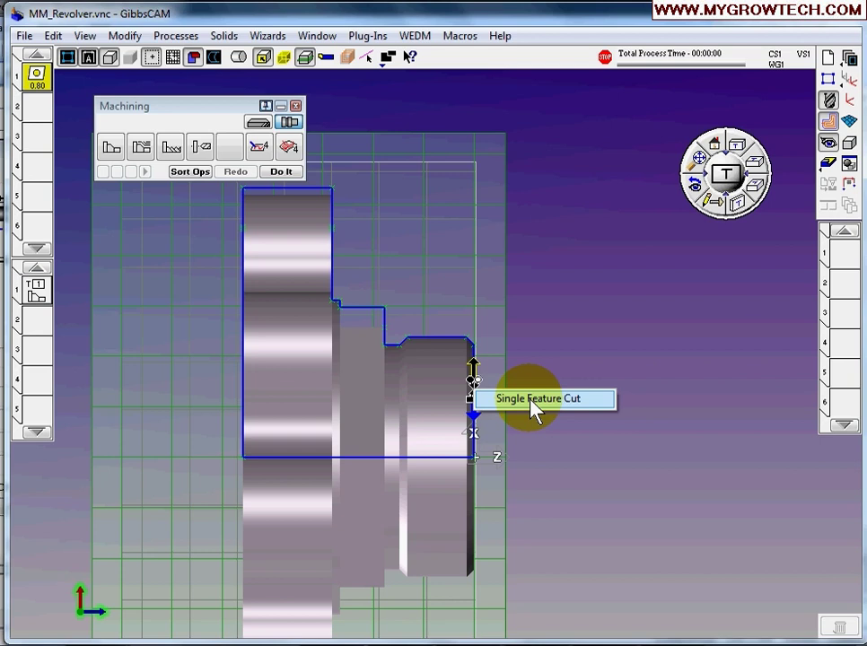
click(531, 401)
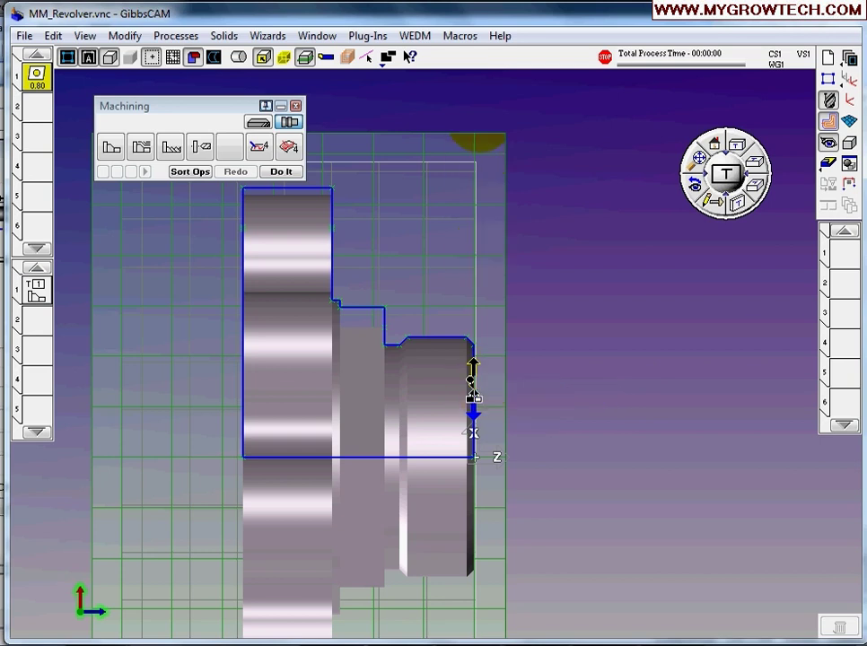
click(478, 126)
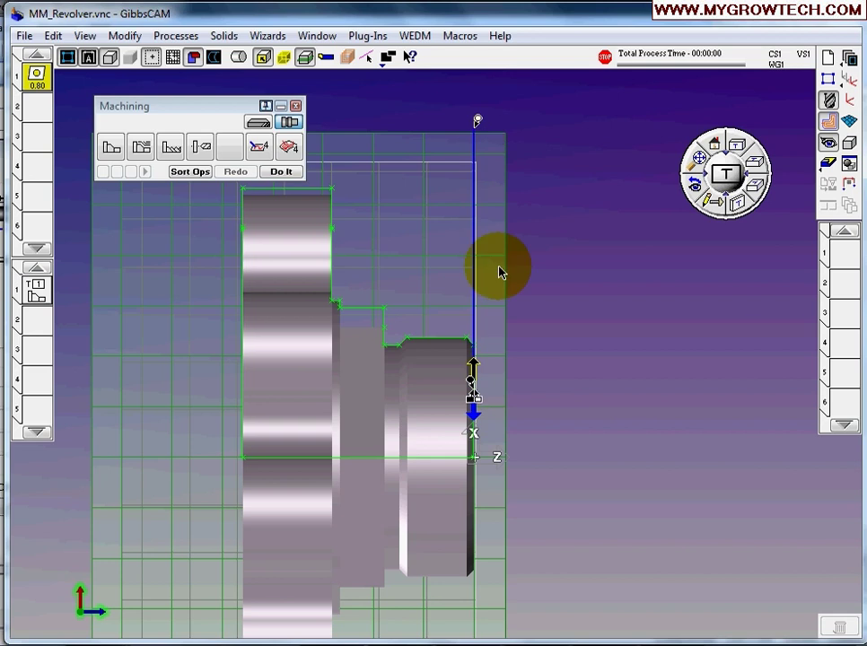
Step: Set the front-face cut's Move End Point value to 0 and generate the contour operation
right_click(474, 387)
click(529, 413)
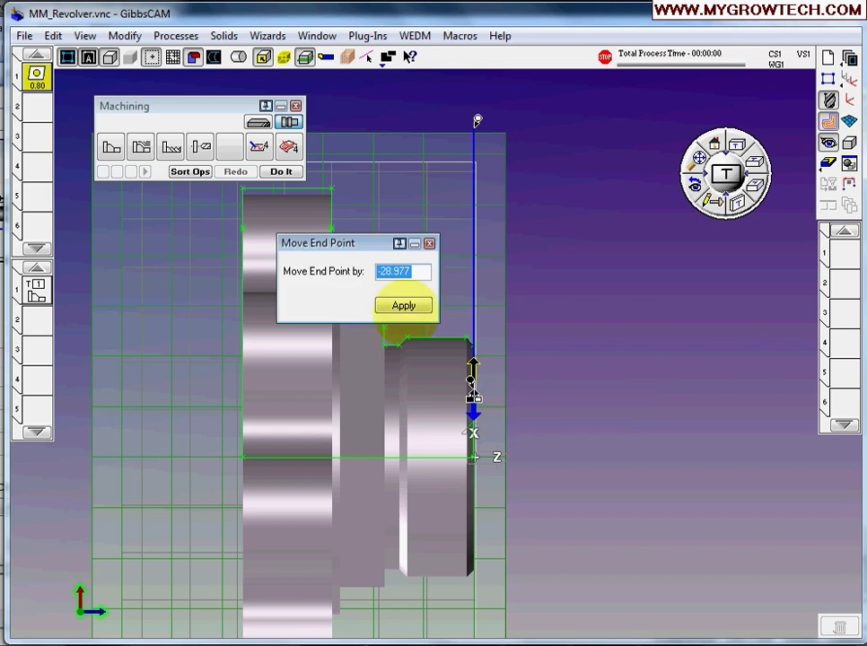
text(0)
click(406, 306)
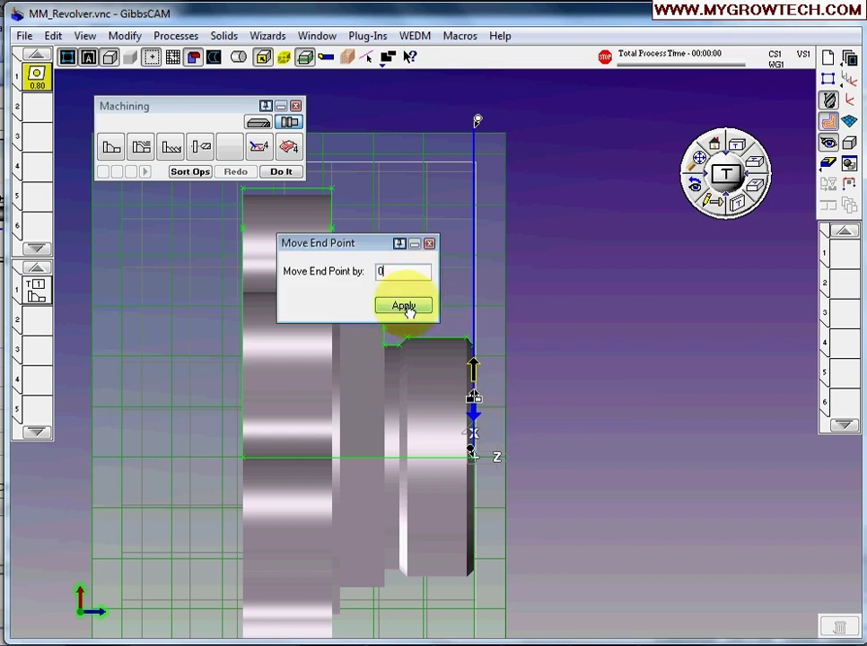
click(429, 244)
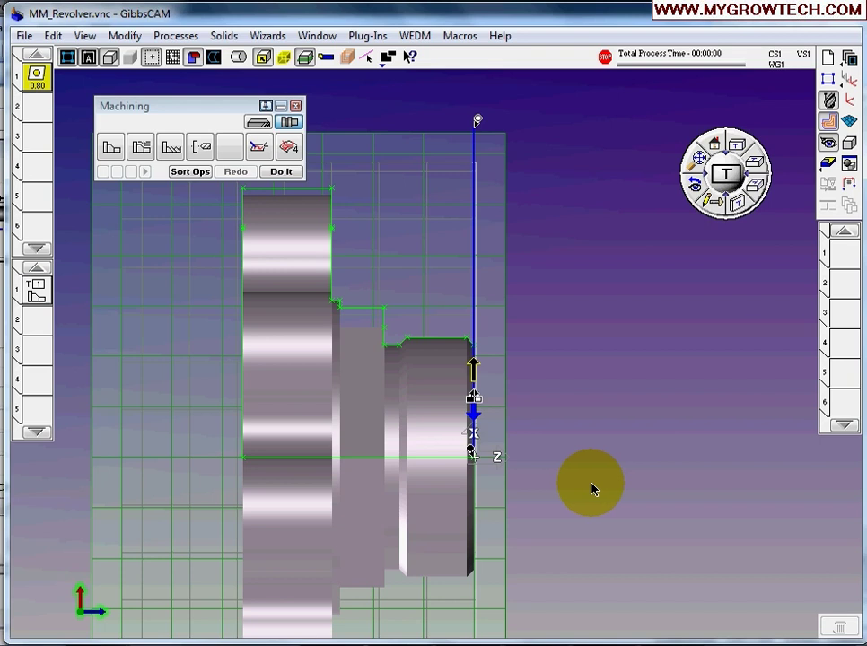
click(281, 172)
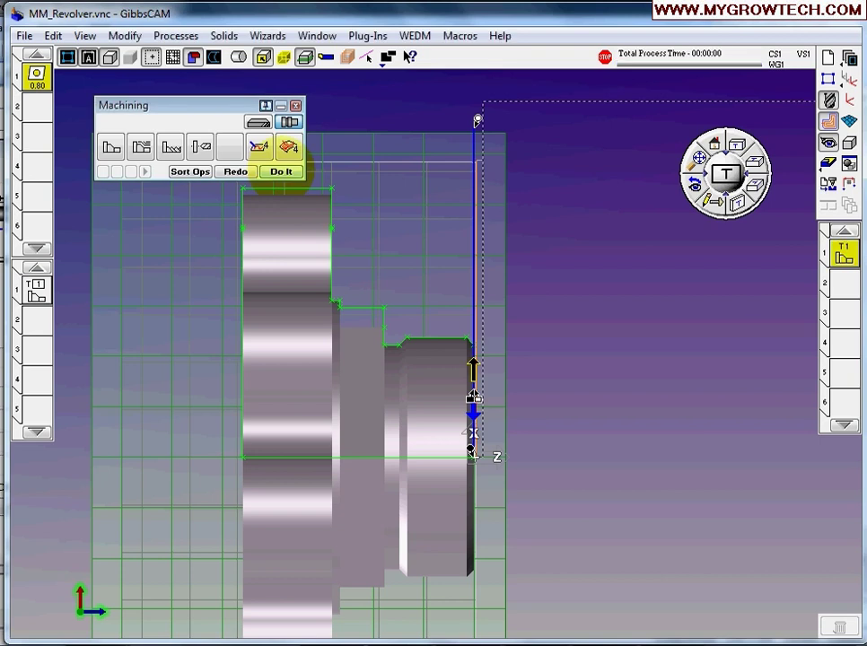
Step: Examine the facing toolpath's approach and retract moves and the tool change position in the document setup
click(698, 159)
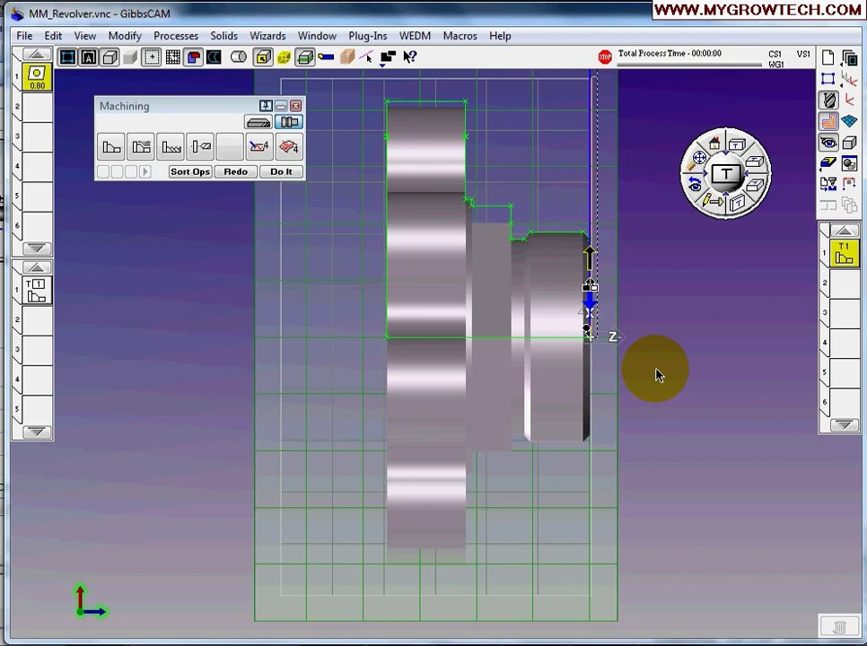
scroll(662, 340, down, 7)
middle_drag(660, 345, 487, 362)
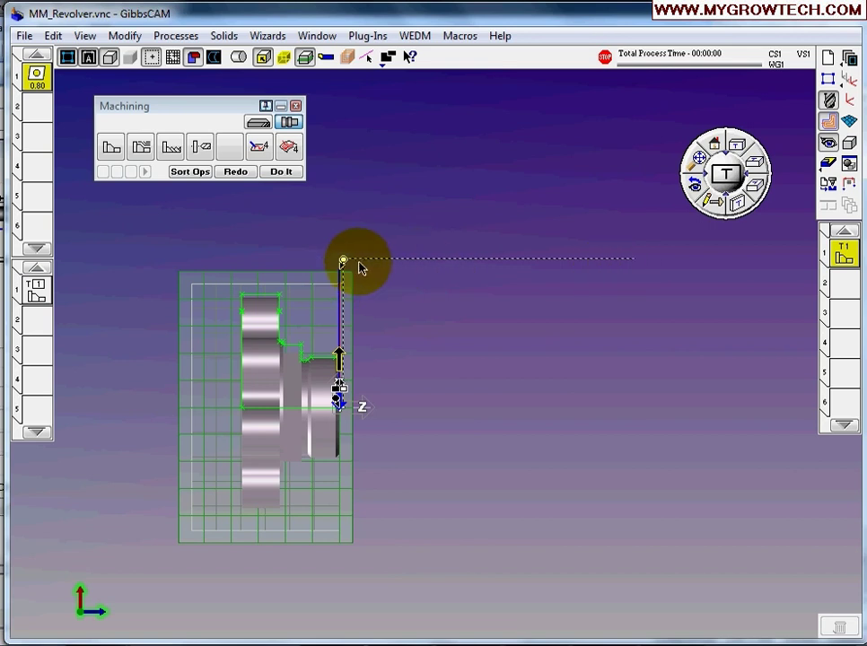
scroll(340, 270, up, 5)
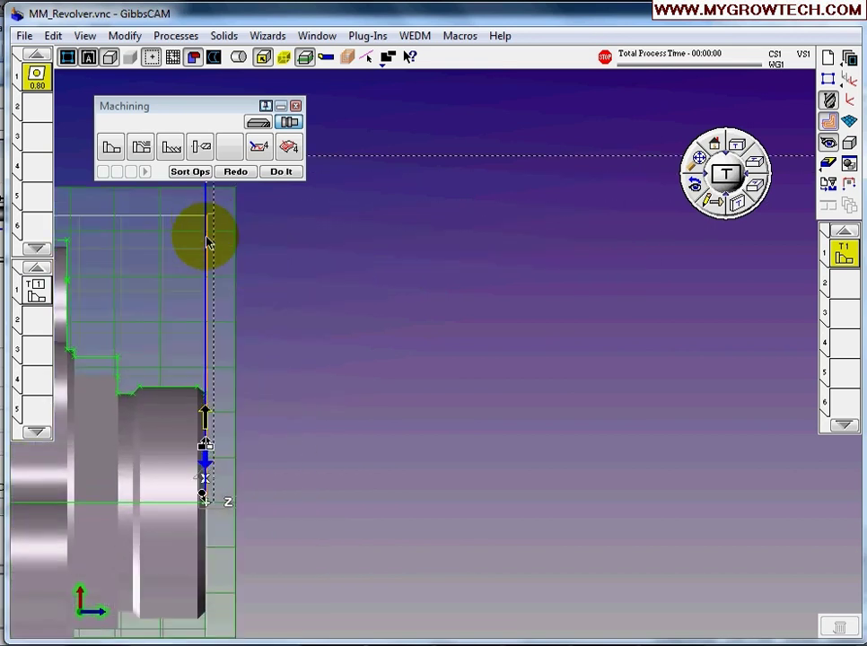
scroll(332, 350, down, 2)
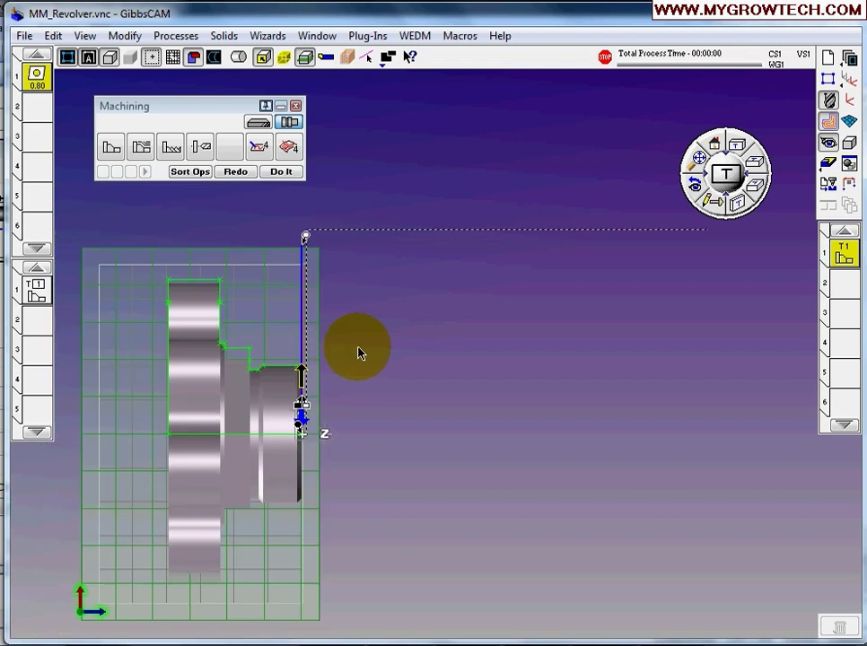
scroll(359, 350, down, 1)
scroll(362, 350, down, 1)
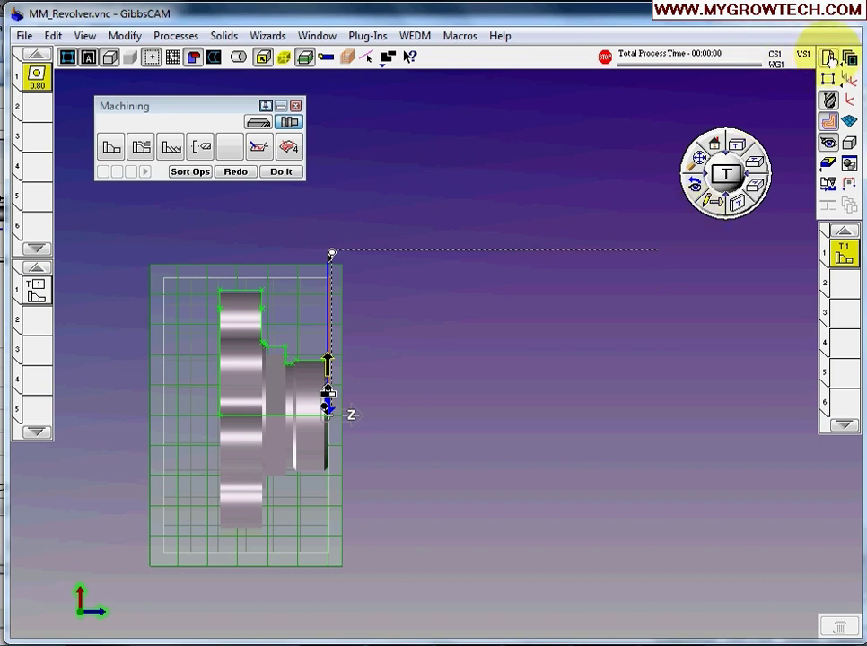
click(827, 59)
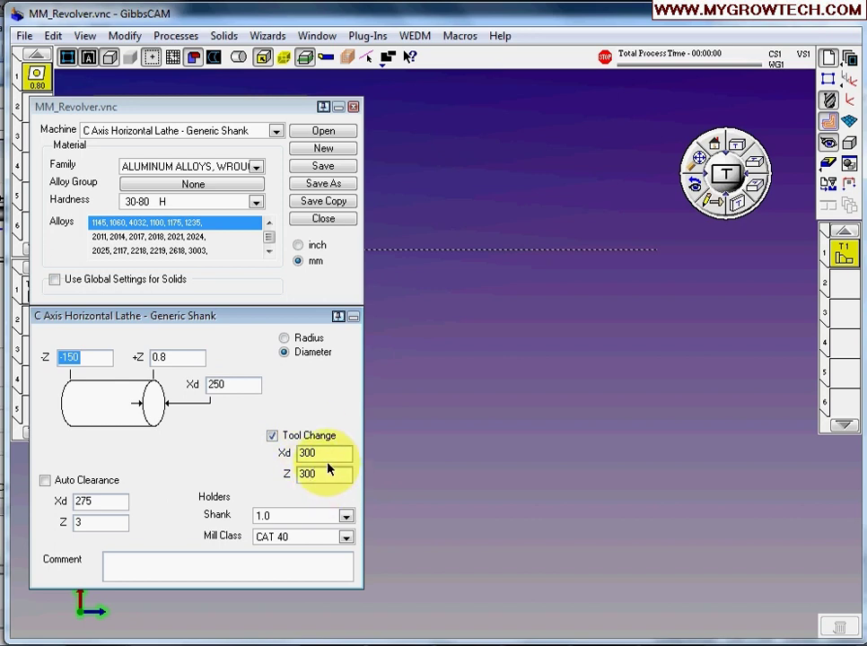
click(355, 107)
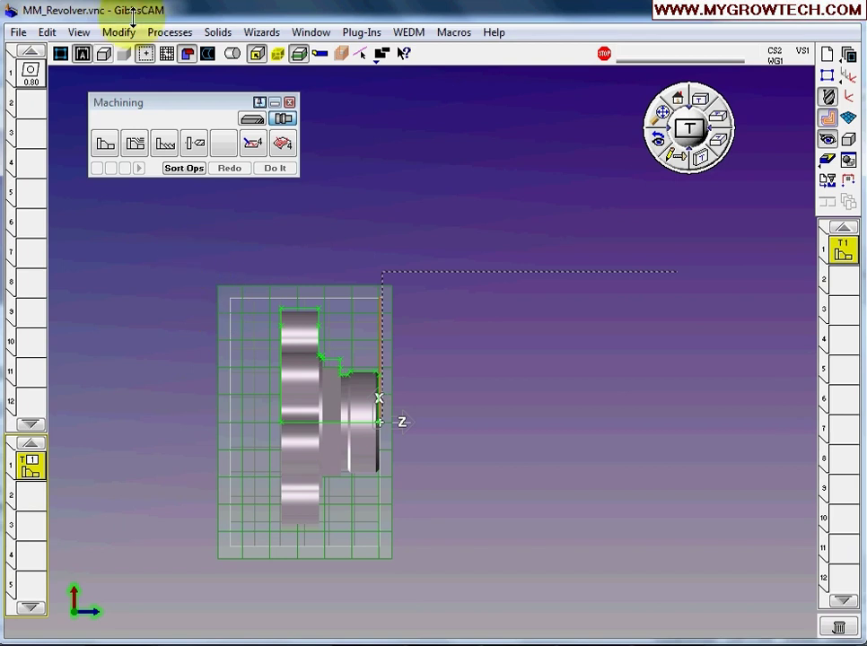
Step: Start saving the contour process to a file and choose the MM_Revolver folder under 02 turnmill as its location
click(167, 36)
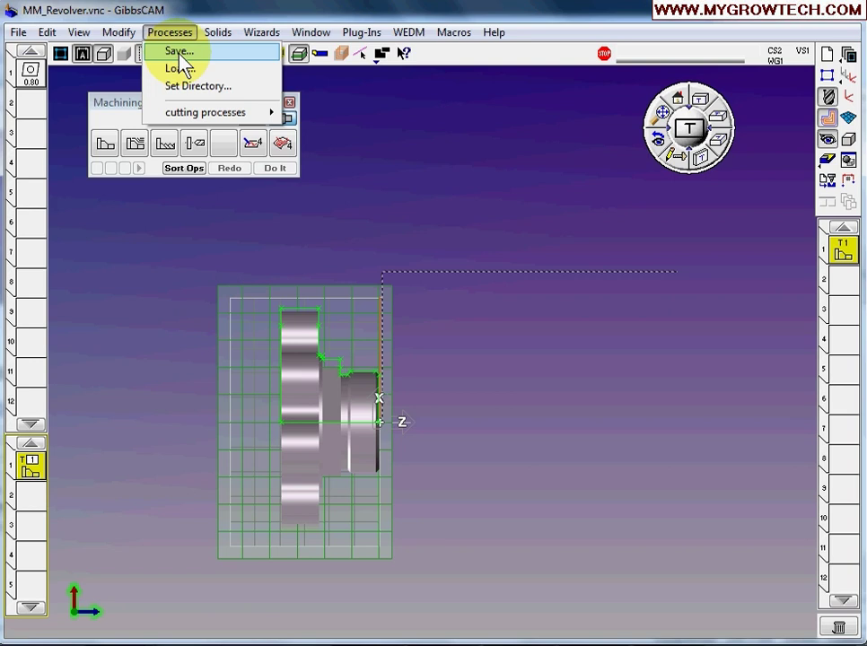
click(180, 299)
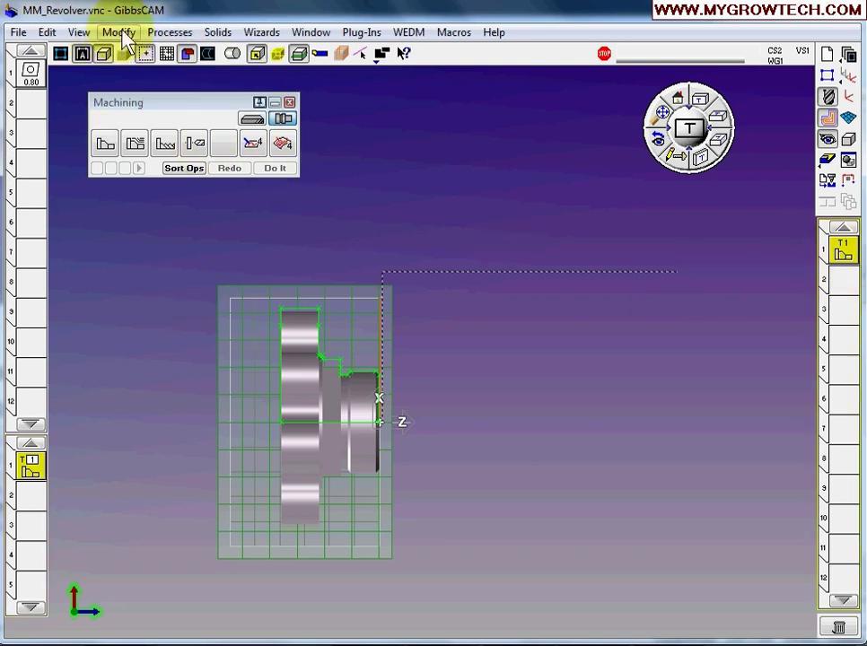
click(173, 33)
click(182, 54)
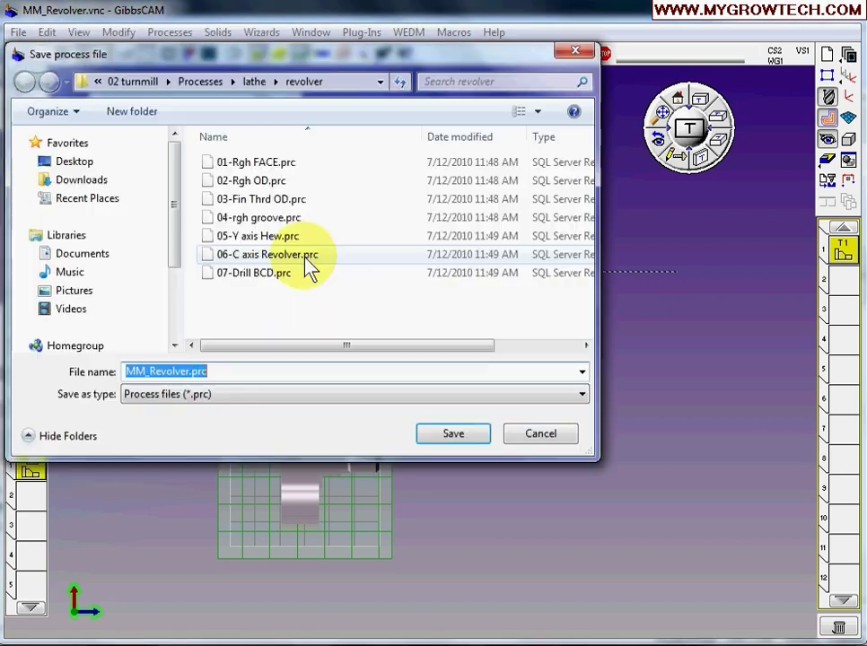
drag(265, 59, 291, 77)
click(228, 101)
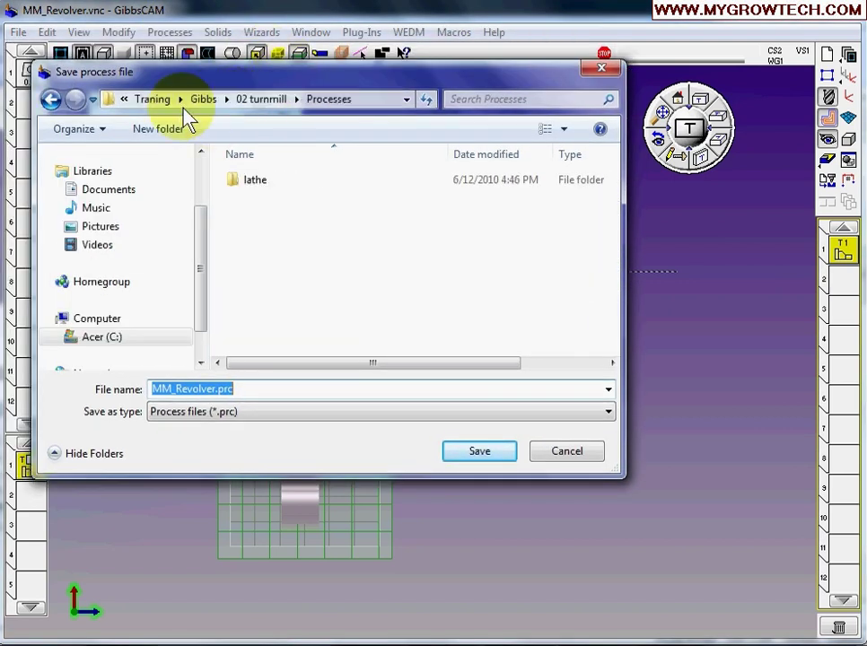
click(206, 101)
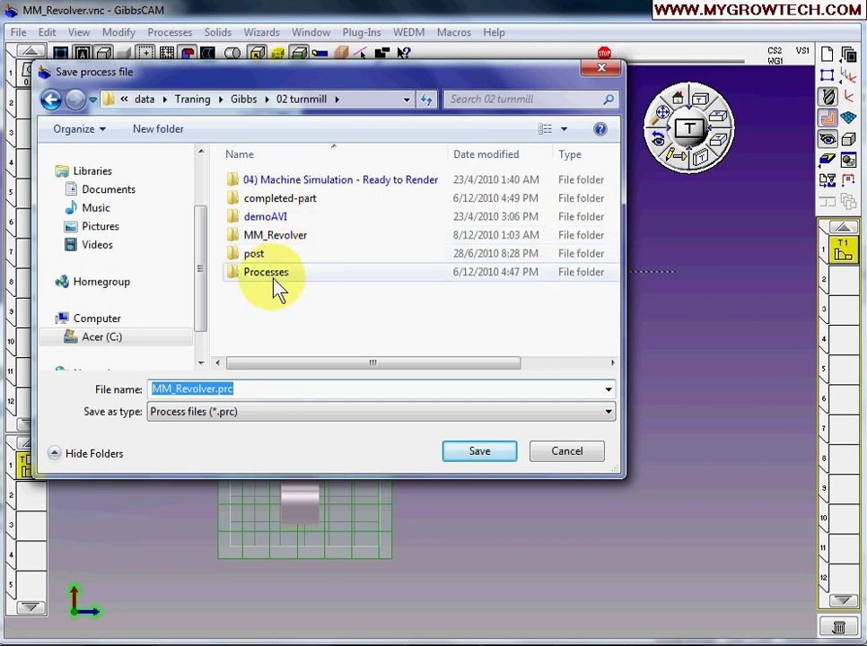
double_click(293, 237)
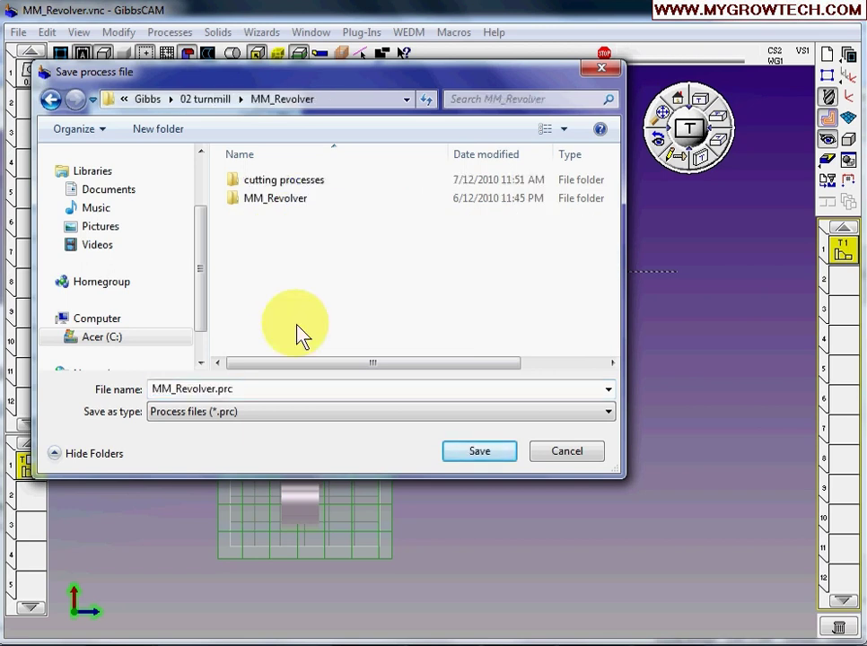
Step: Name the process file "my facing operation" and save it
double_click(245, 390)
text(my )
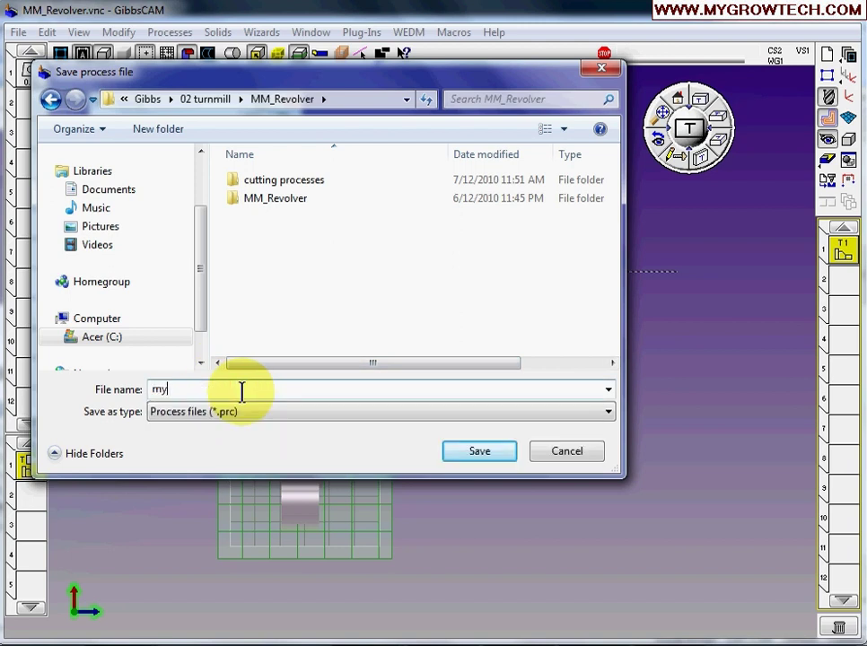
text(facing operation)
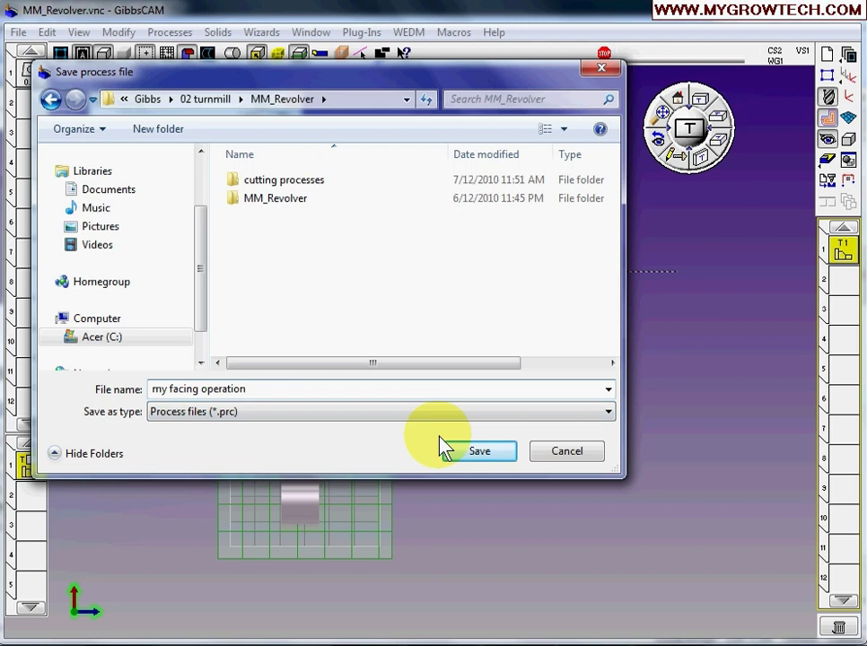
click(494, 458)
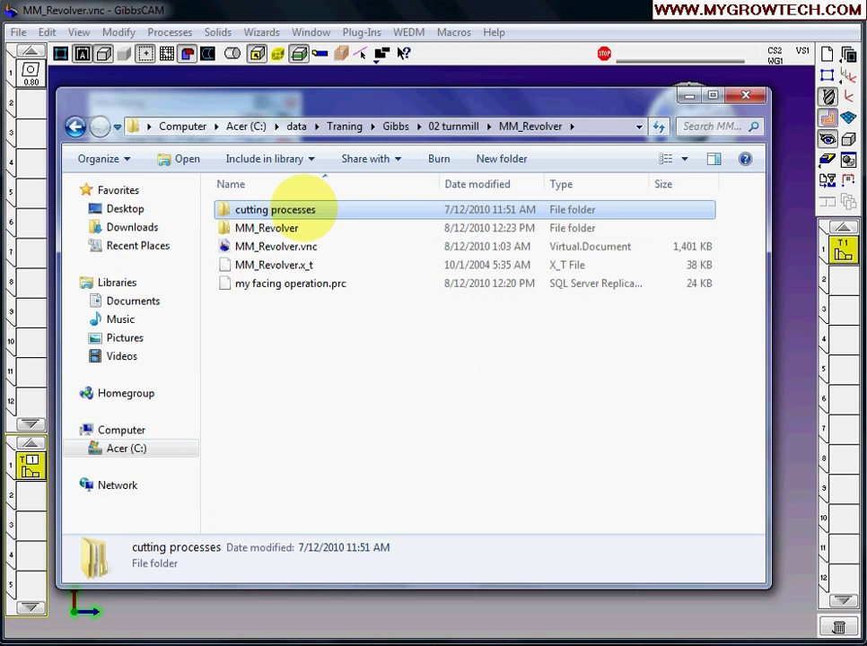
Step: Look through the process files in the revolver folder under cutting processes, then return to the part
double_click(269, 209)
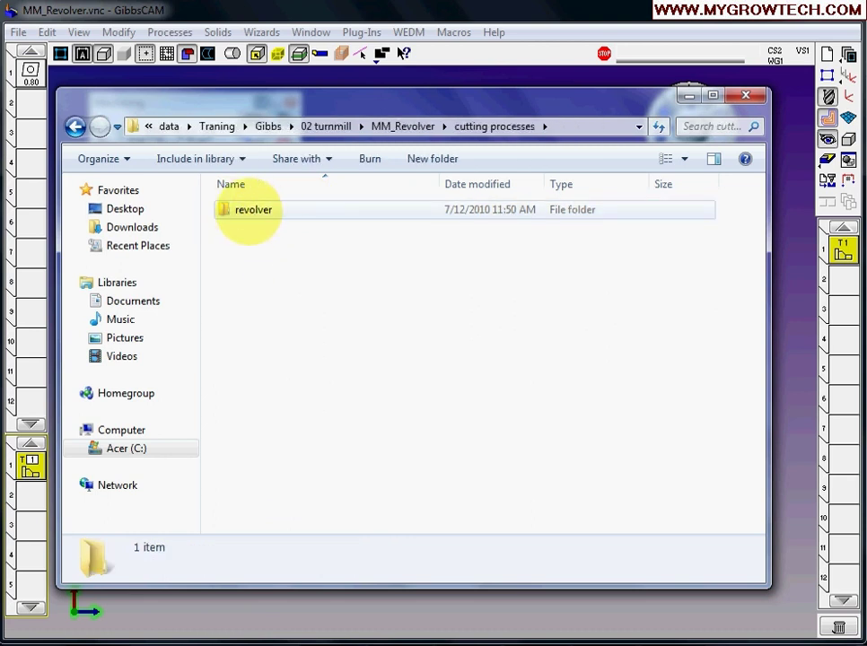
double_click(249, 210)
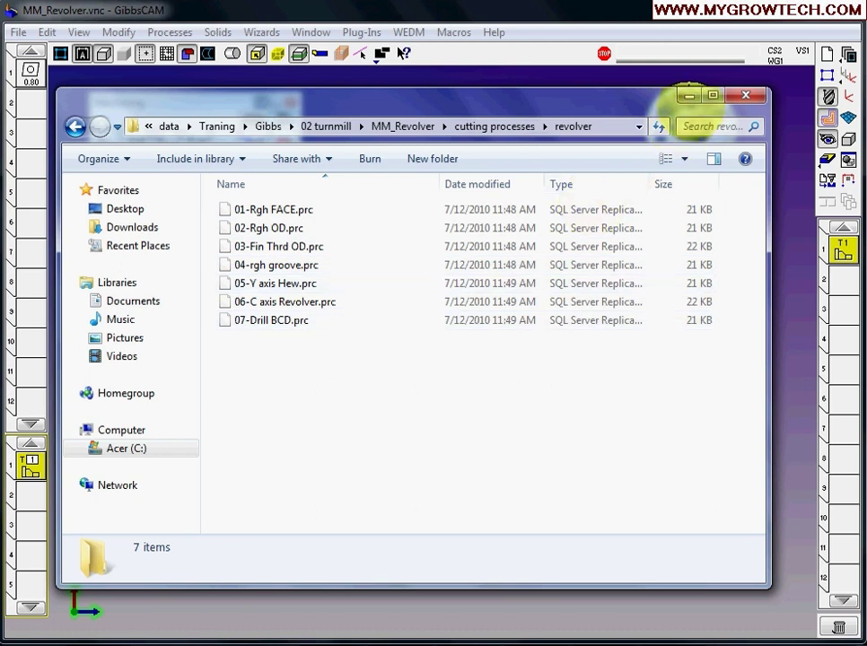
click(627, 29)
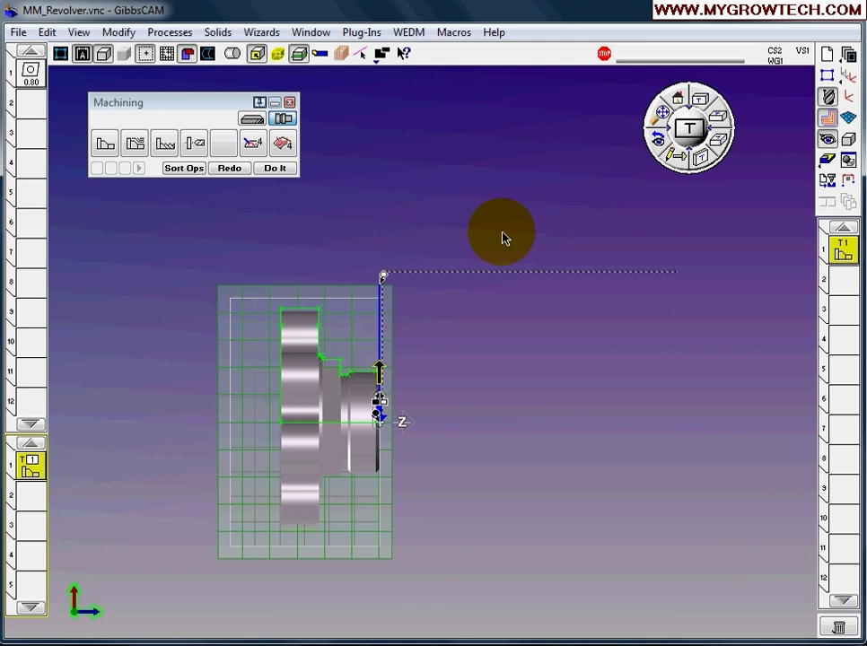
Step: Activate the empty second operation slot and delete the Contour process from the first process slot
click(841, 284)
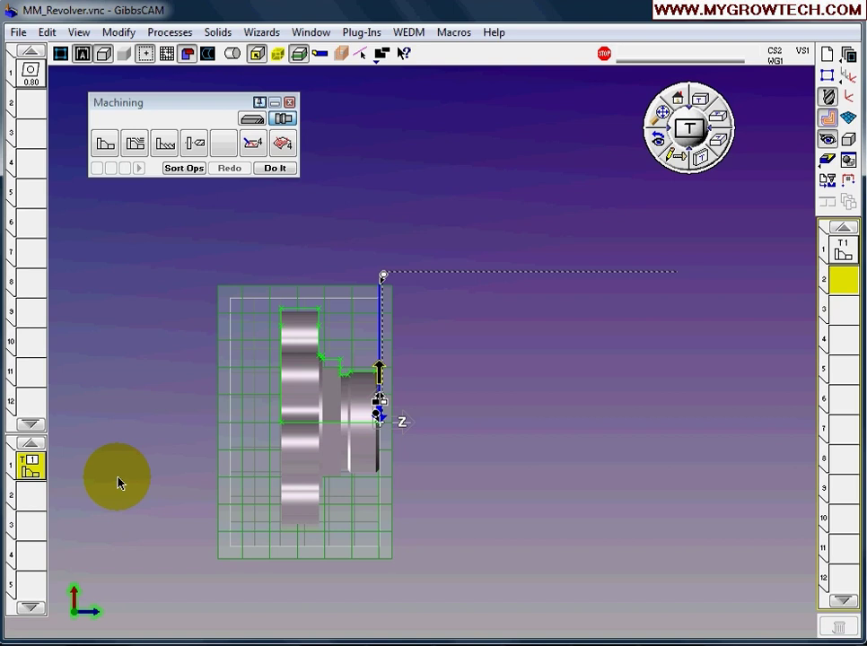
key(Delete)
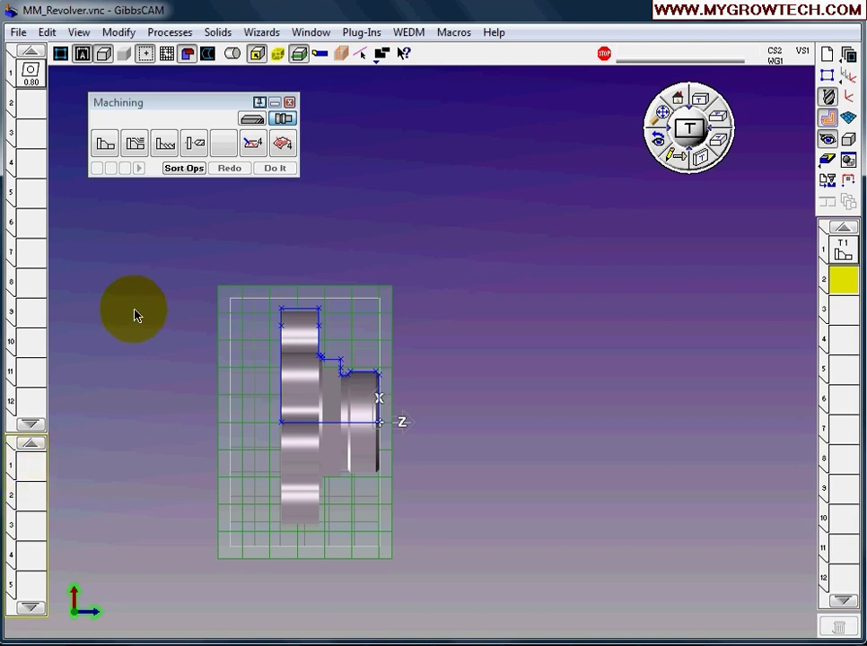
Step: Set the process directory to the cutting processes folder inside MM_Revolver
click(175, 35)
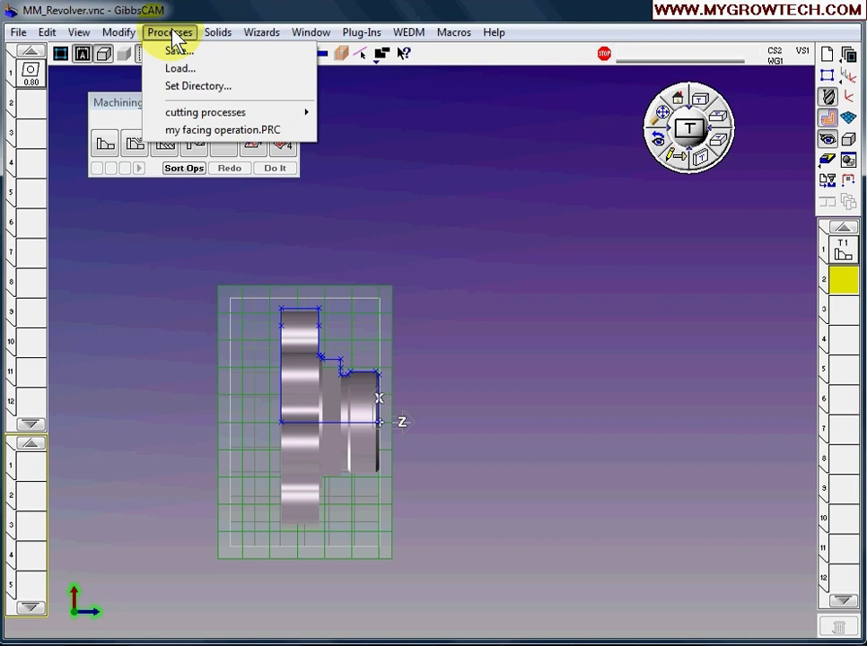
click(197, 88)
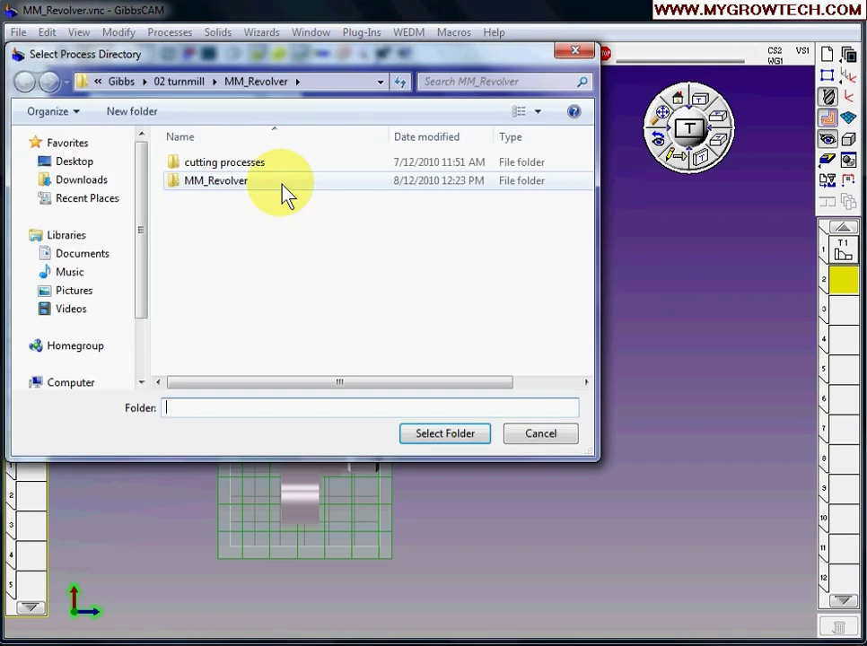
click(223, 165)
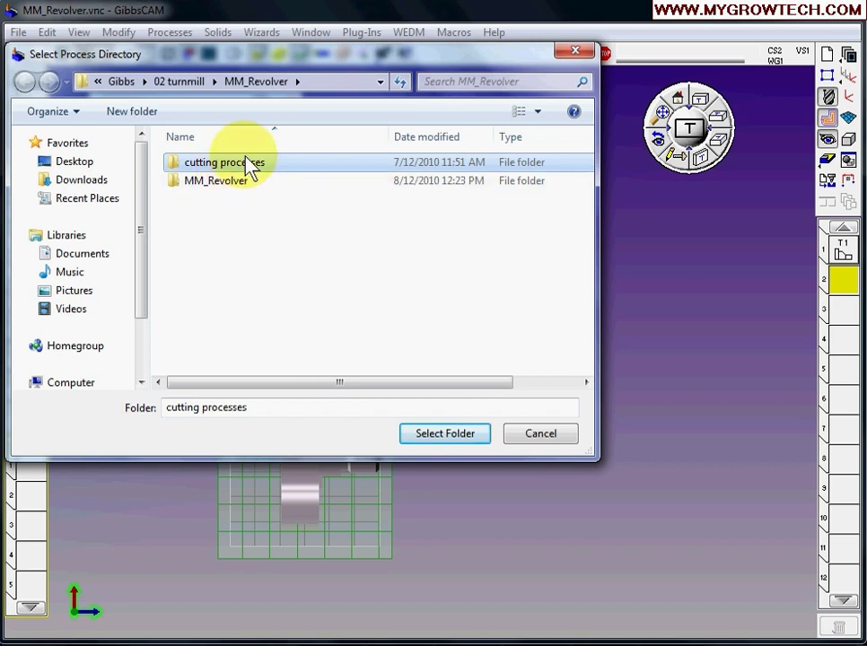
click(453, 437)
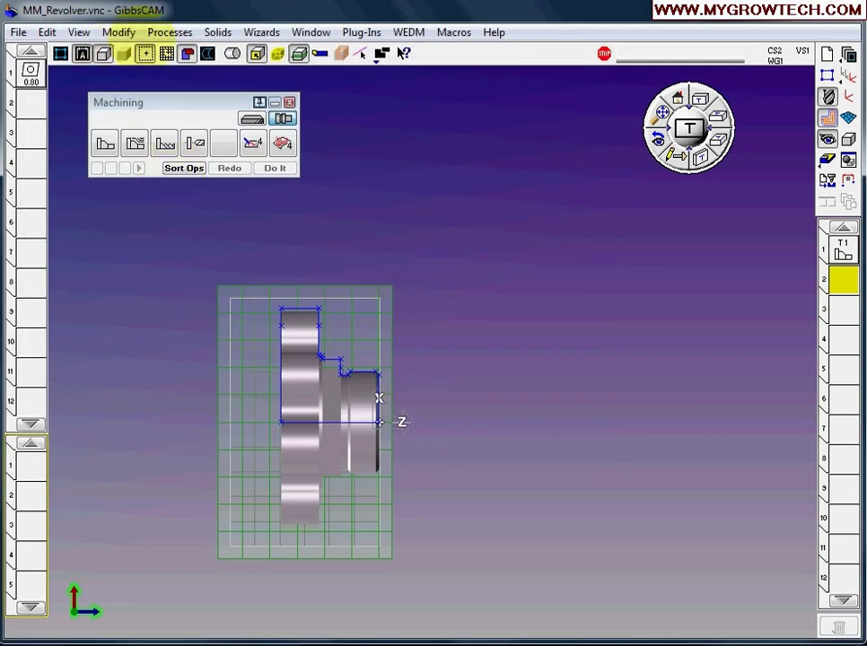
Step: Load the saved process 02-Rgh OD.PRC from the revolver folder and review its OD roughing settings
click(169, 33)
mouse_move(182, 114)
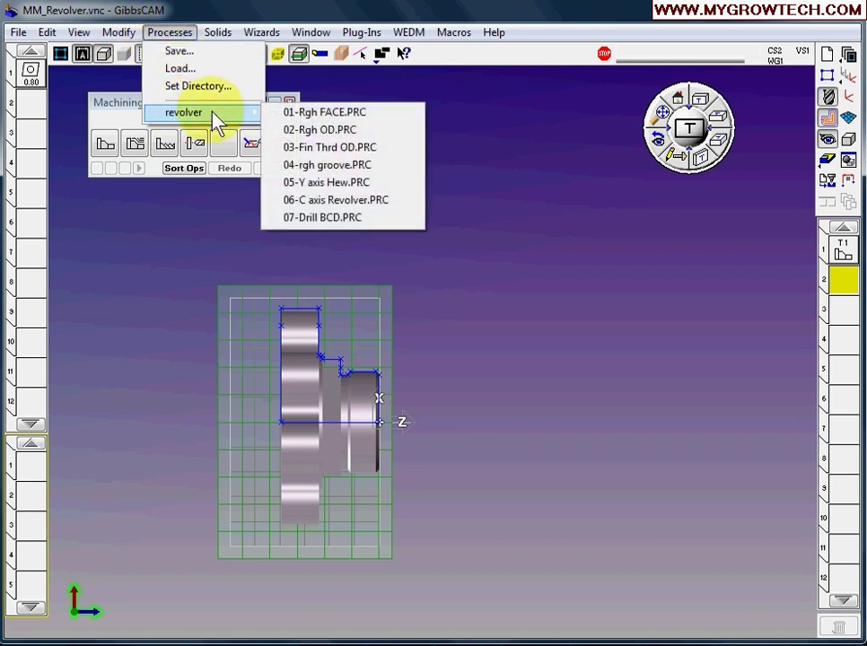
mouse_move(207, 128)
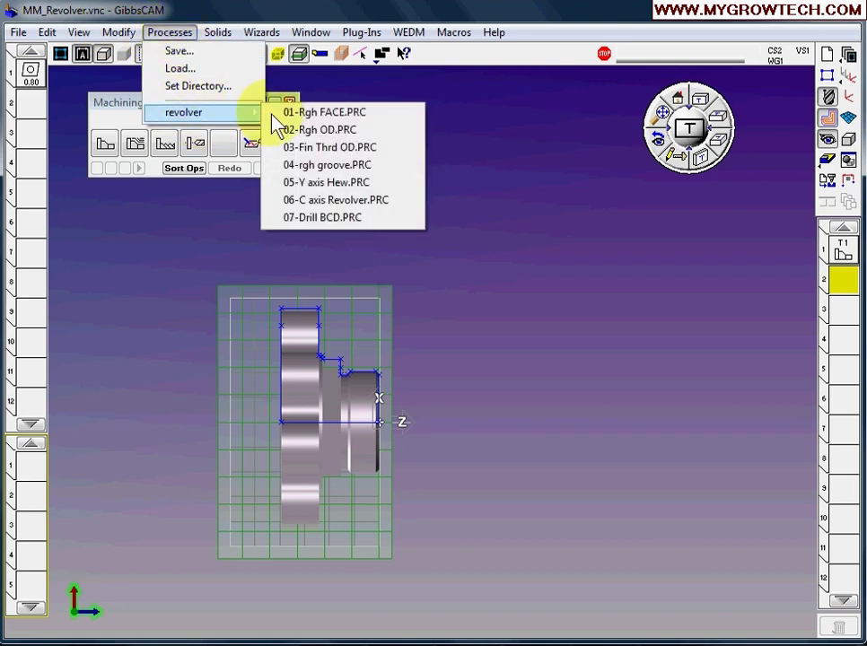
click(340, 134)
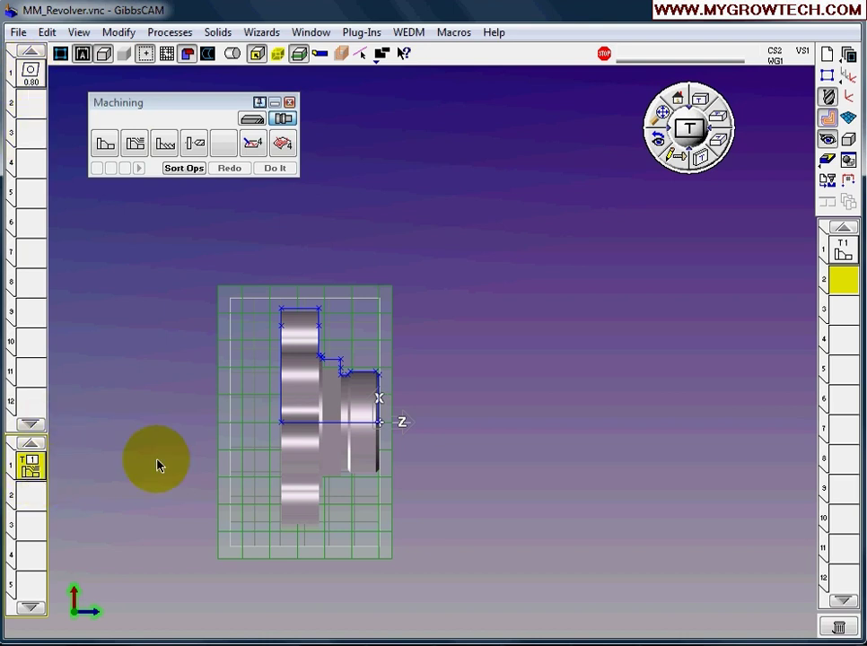
scroll(157, 465, up, 3)
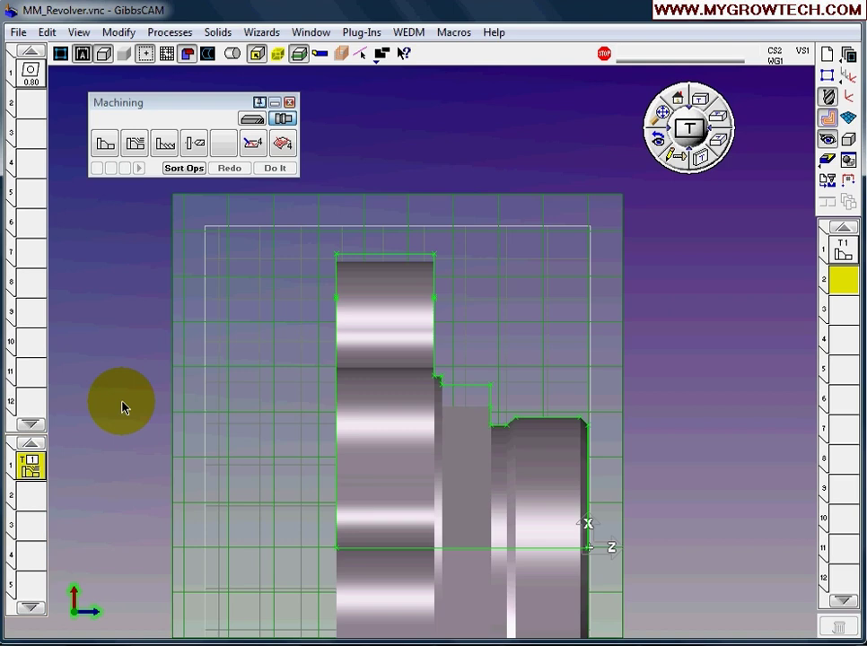
double_click(30, 466)
drag(334, 175, 329, 106)
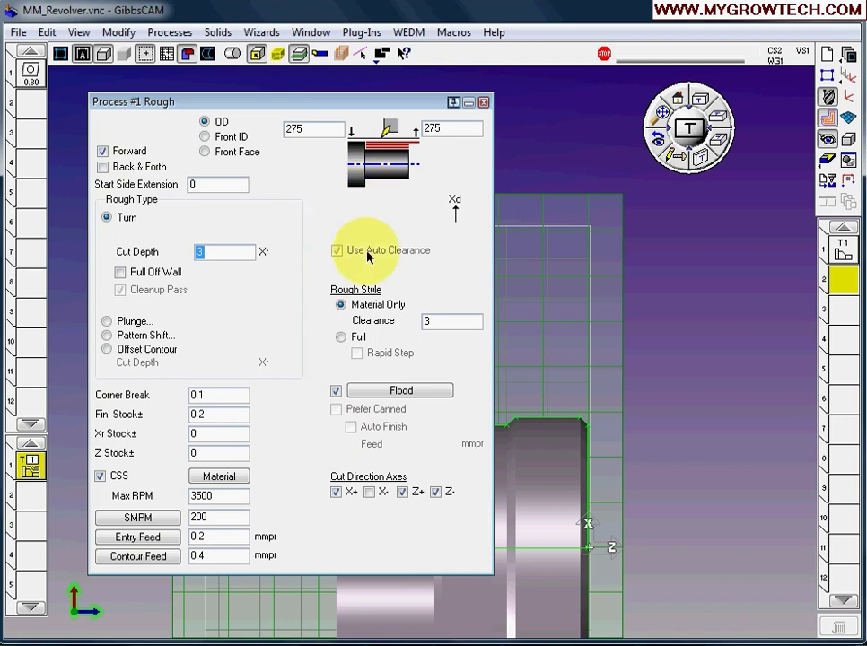
drag(335, 103, 322, 102)
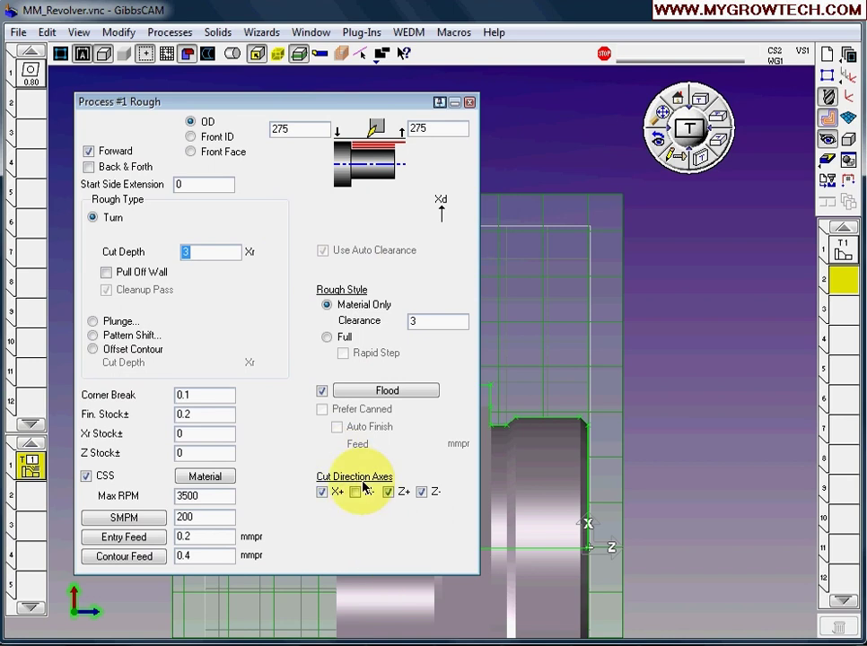
click(469, 103)
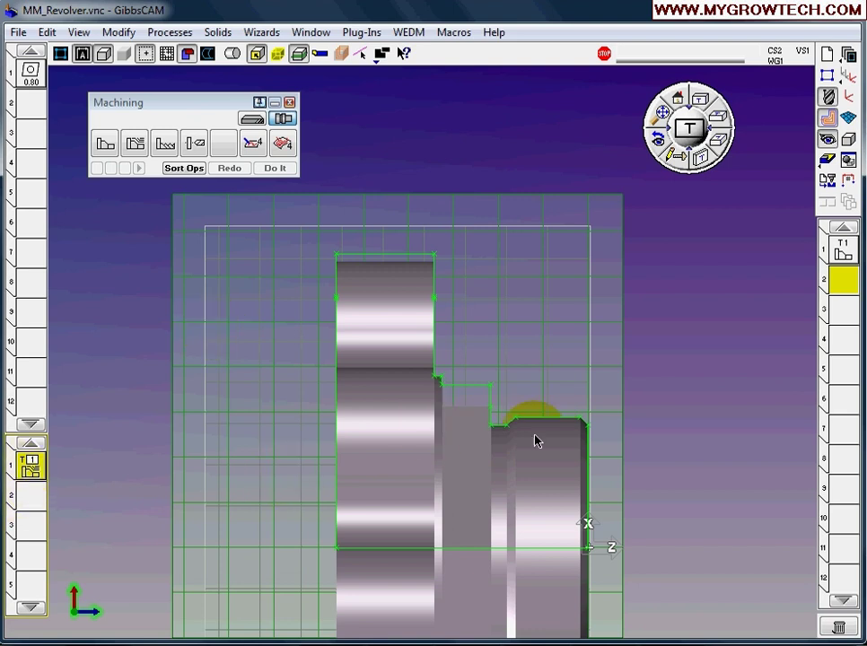
Step: Select the profile as cut shape, starting on the front chamfer extended out to the stock edge and ending on the large flange's outer diameter
double_click(474, 387)
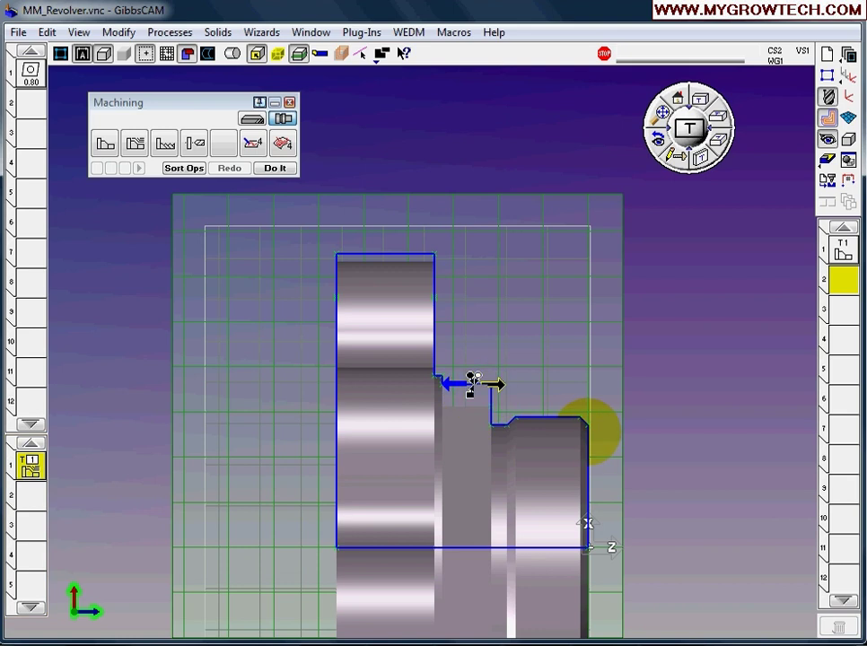
click(584, 422)
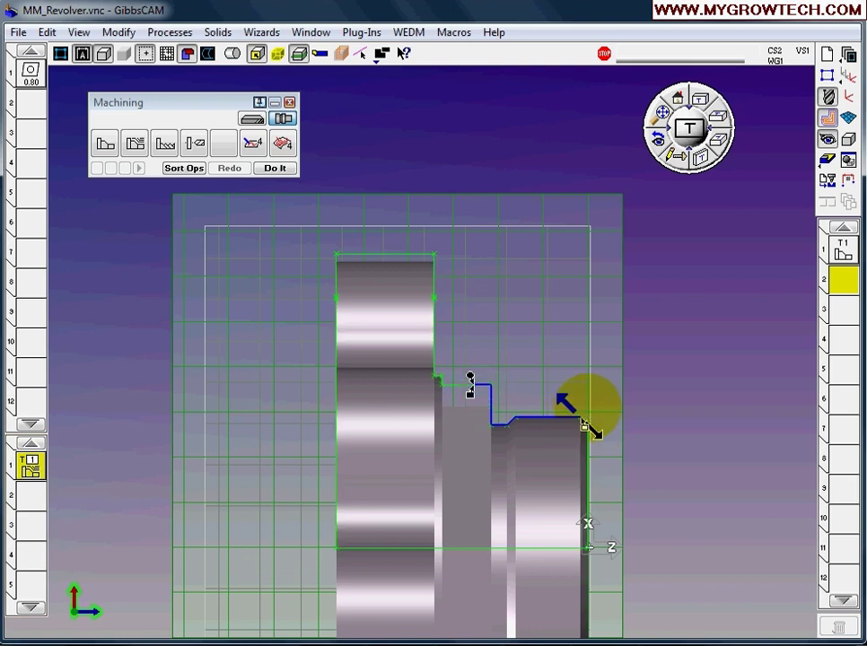
drag(634, 437, 635, 445)
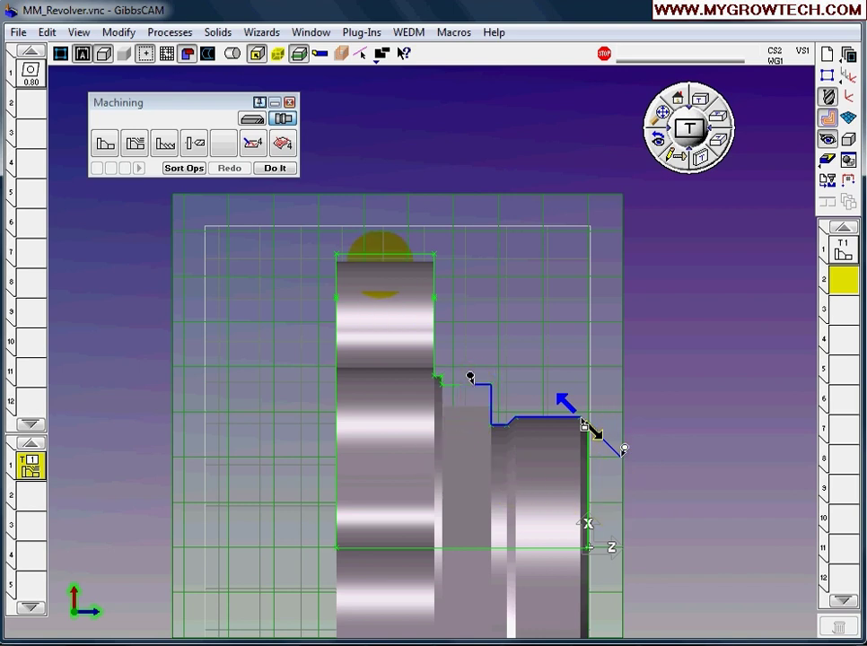
drag(381, 251, 381, 256)
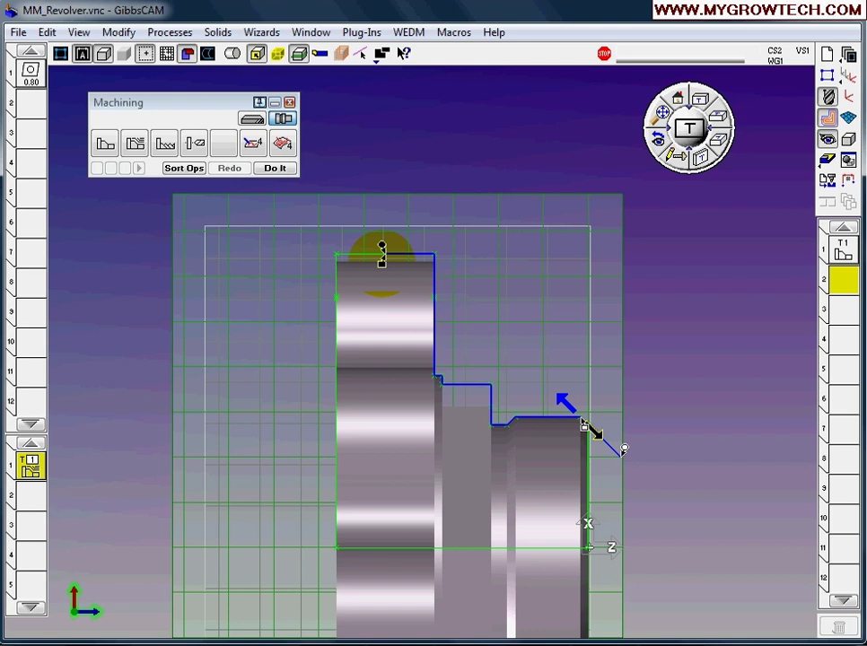
Step: Move the cut's end point by 3 beyond the flange's back edge and generate the OD roughing operation
right_click(381, 250)
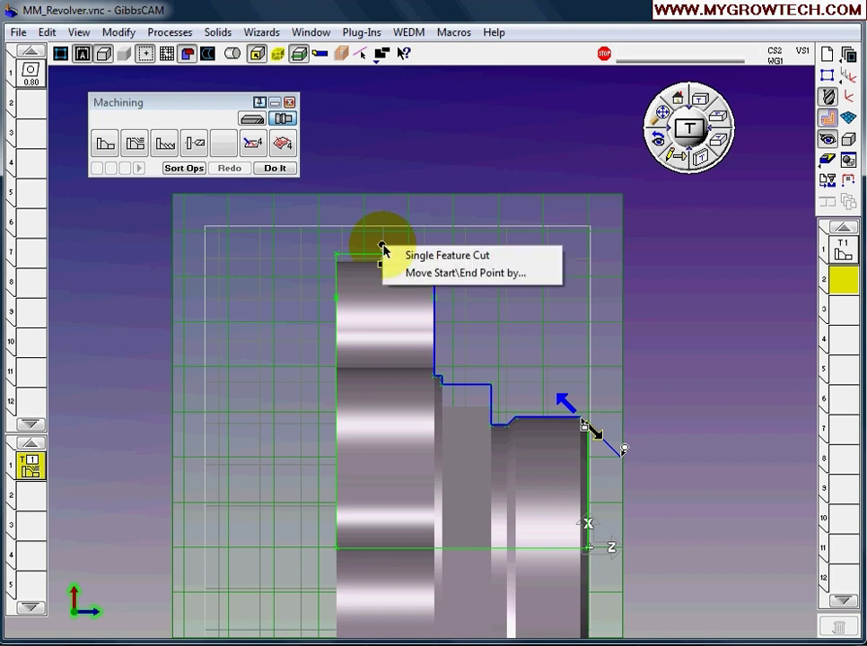
click(418, 276)
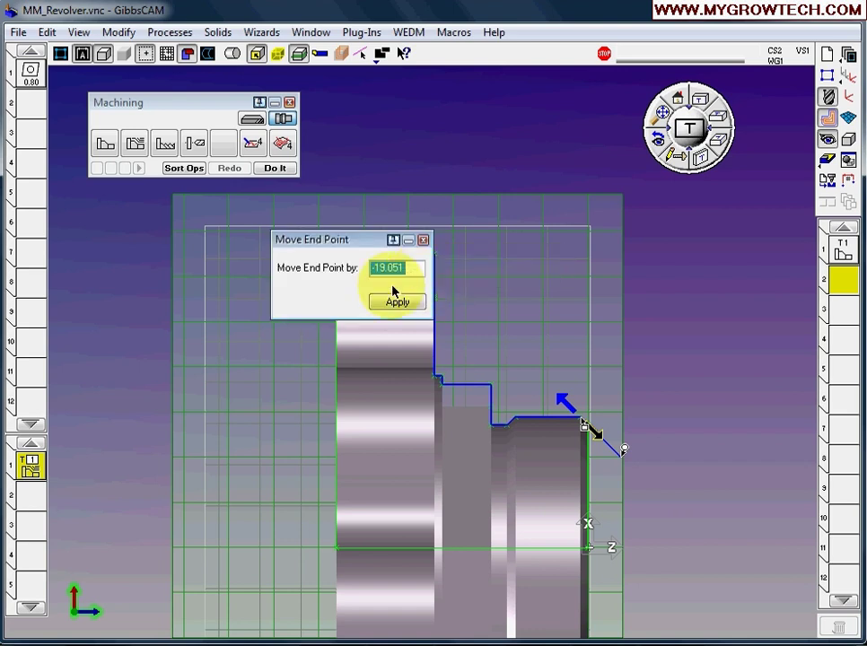
text(3)
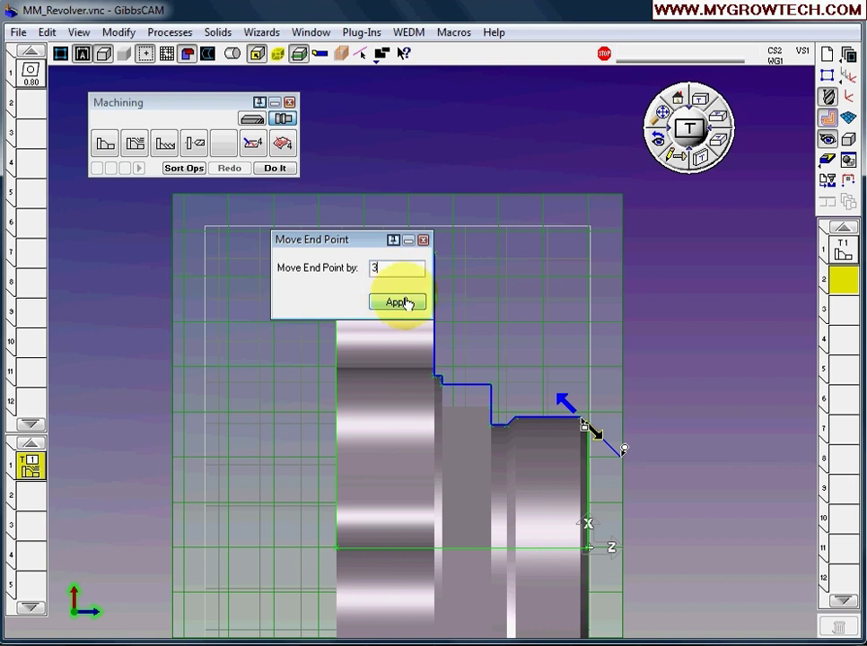
mouse_move(308, 242)
mouse_down()
mouse_move(238, 241)
mouse_move(169, 273)
mouse_up()
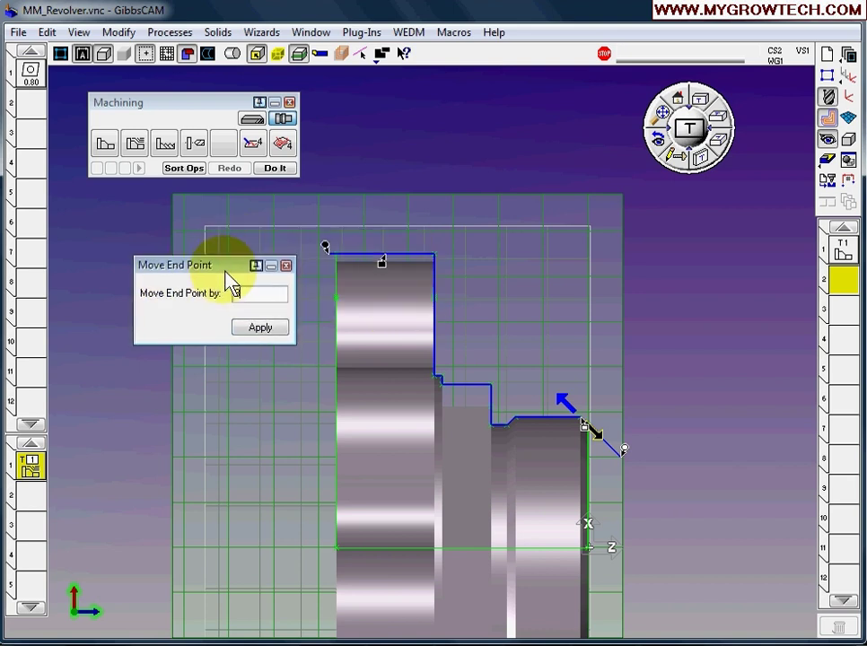
click(287, 264)
right_click(326, 246)
click(395, 275)
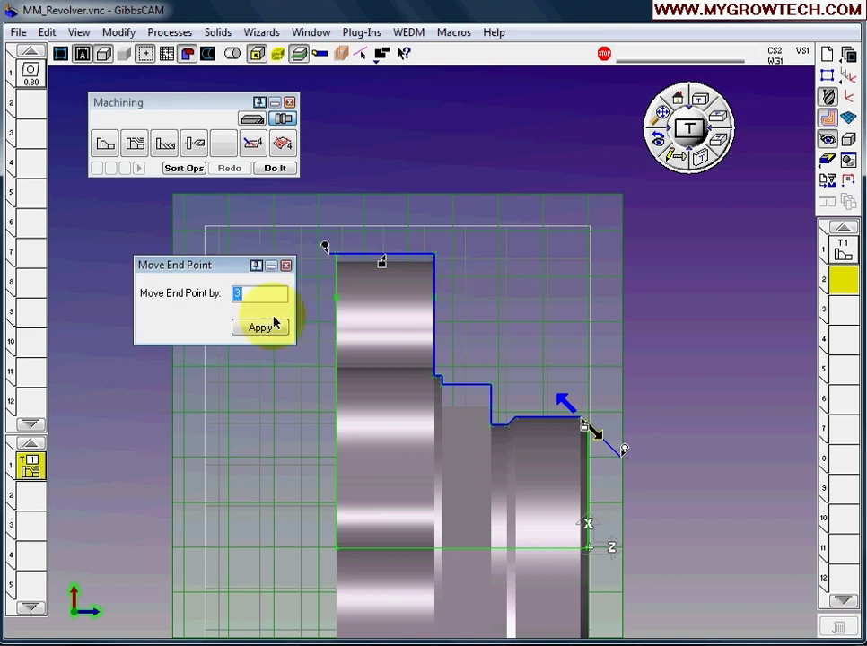
click(288, 267)
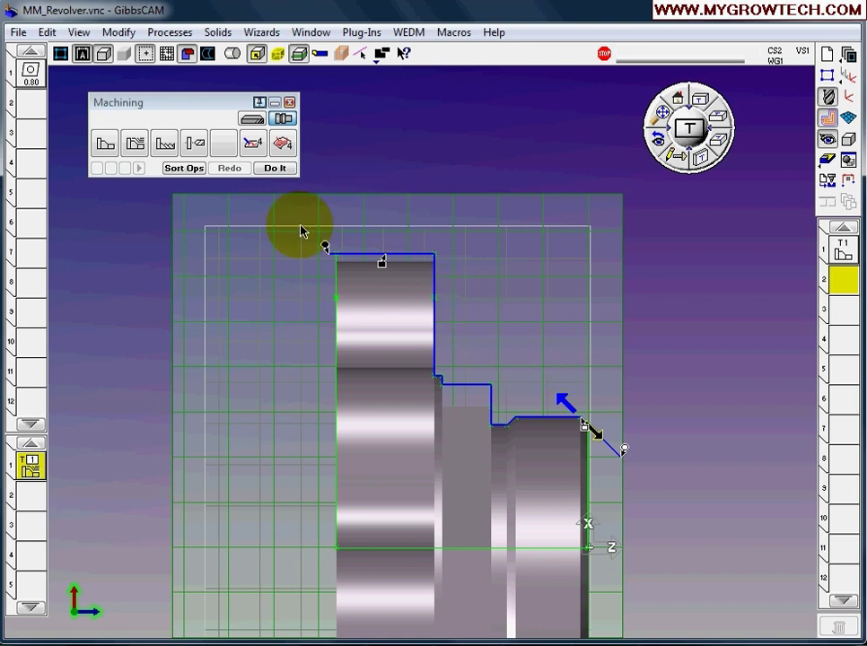
click(276, 170)
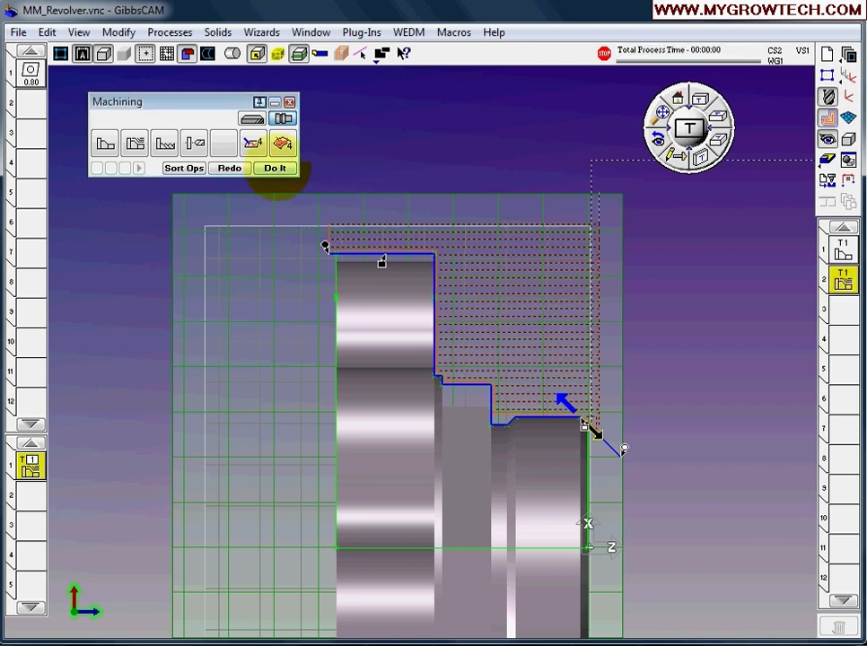